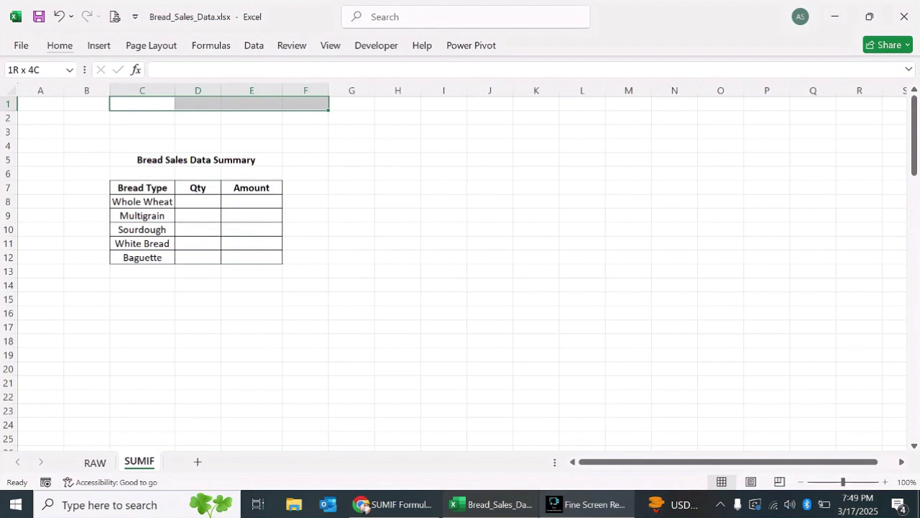
Examine the Bread Type, Quantity Sold and Unit Price columns of the sales records on the RAW sheet.
{"action": "key", "text": "ctrl+Page_Up"}
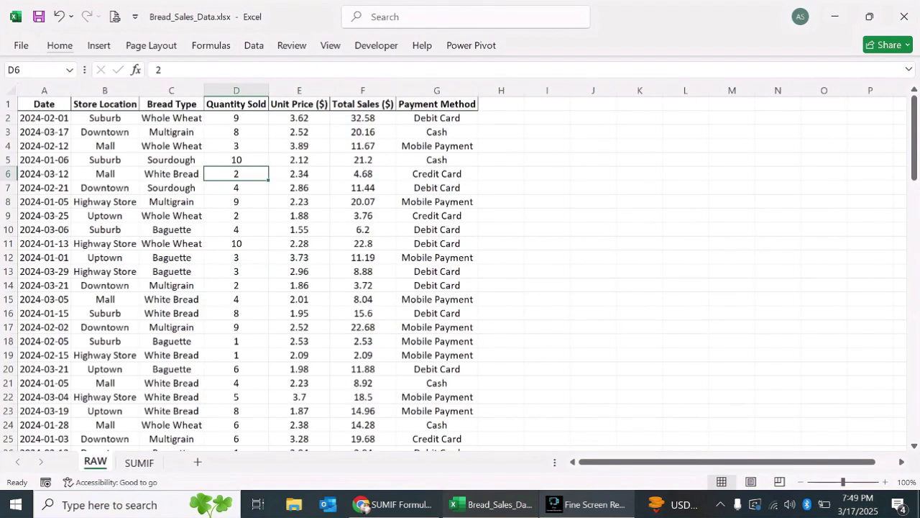
{"action": "left_click_drag", "start_coordinate": [172, 146], "coordinate": [171, 355]}
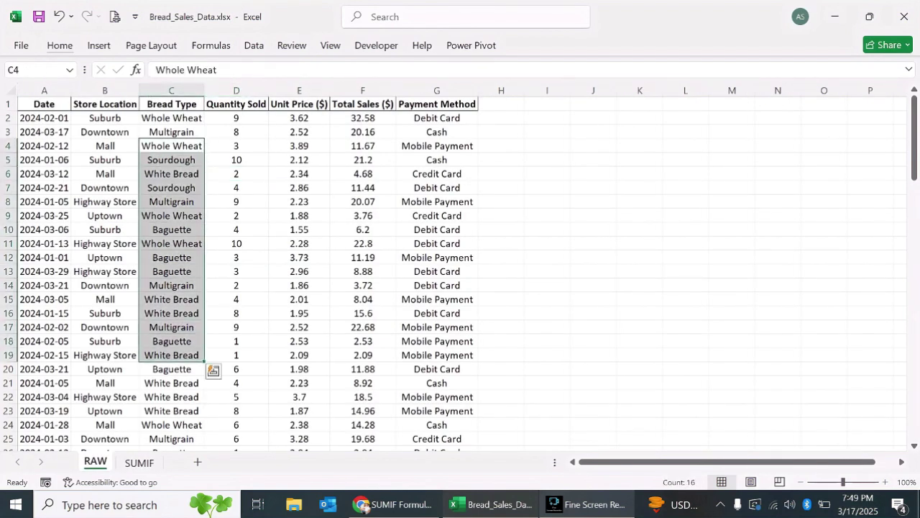
{"action": "left_click_drag", "start_coordinate": [299, 188], "coordinate": [299, 285]}
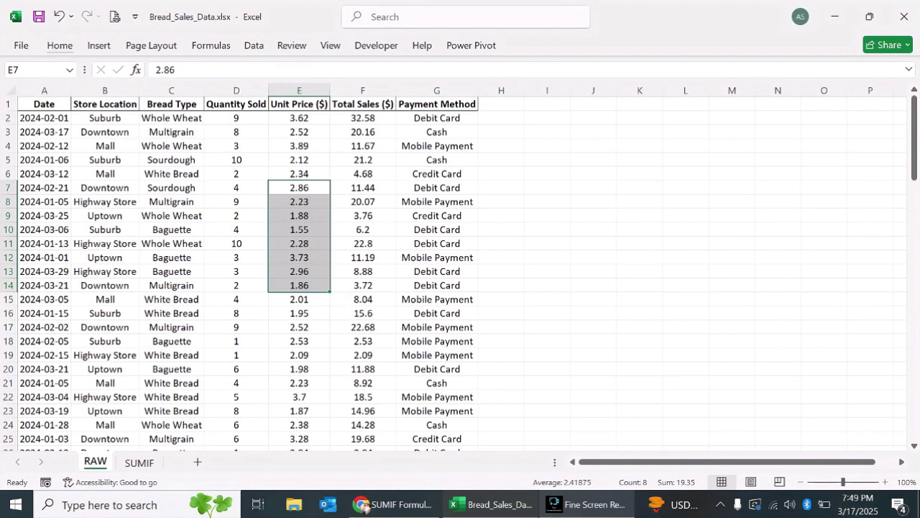
{"action": "left_click", "coordinate": [171, 215]}
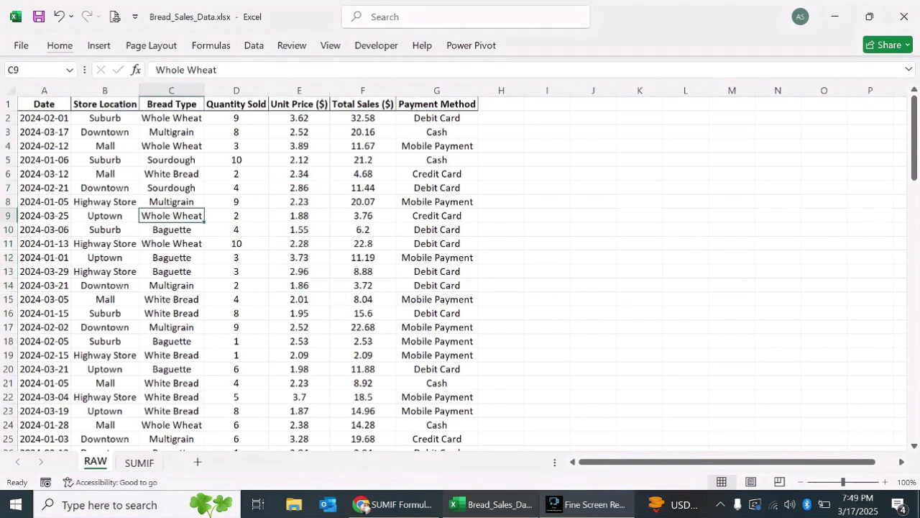
{"action": "left_click_drag", "start_coordinate": [172, 160], "coordinate": [171, 327]}
{"action": "left_click", "coordinate": [236, 272]}
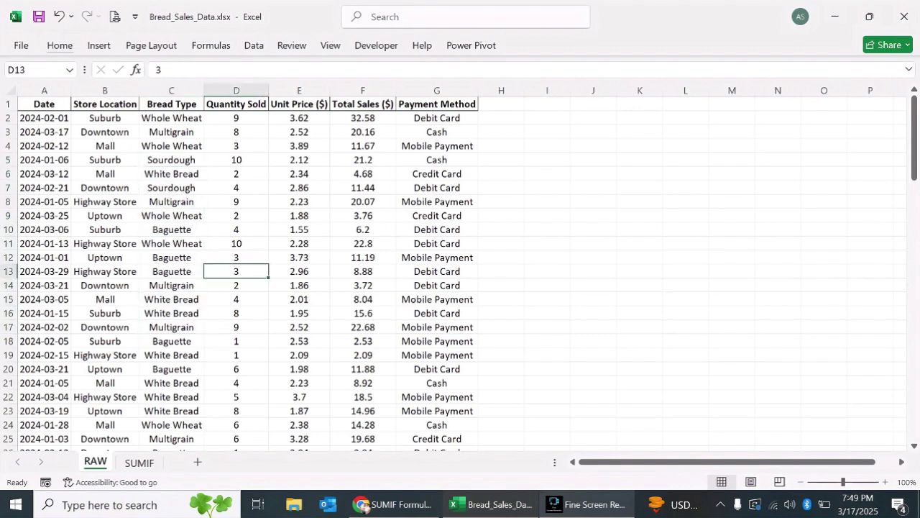
{"action": "left_click_drag", "start_coordinate": [236, 202], "coordinate": [236, 355]}
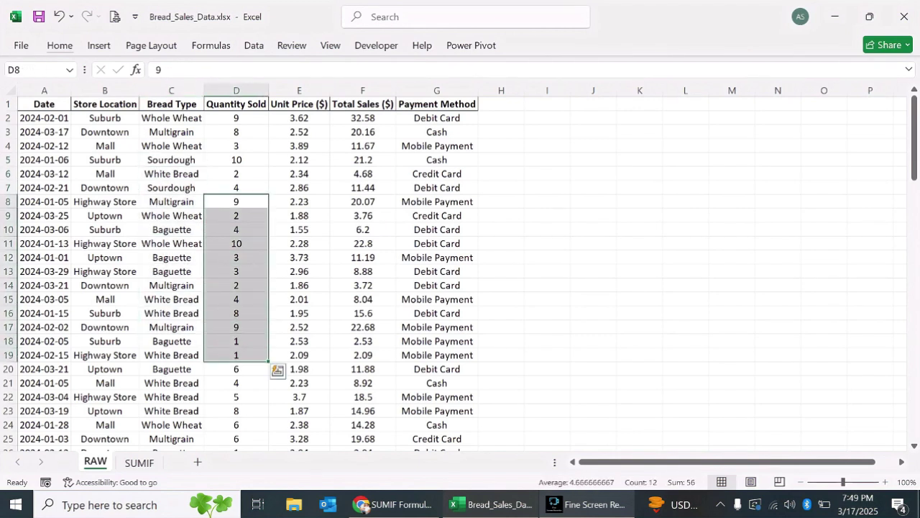
Start a SUMIF formula in the Whole Wheat Qty cell, D8, of the summary table on the SUMIF sheet.
{"action": "key", "text": "ctrl+Page_Down"}
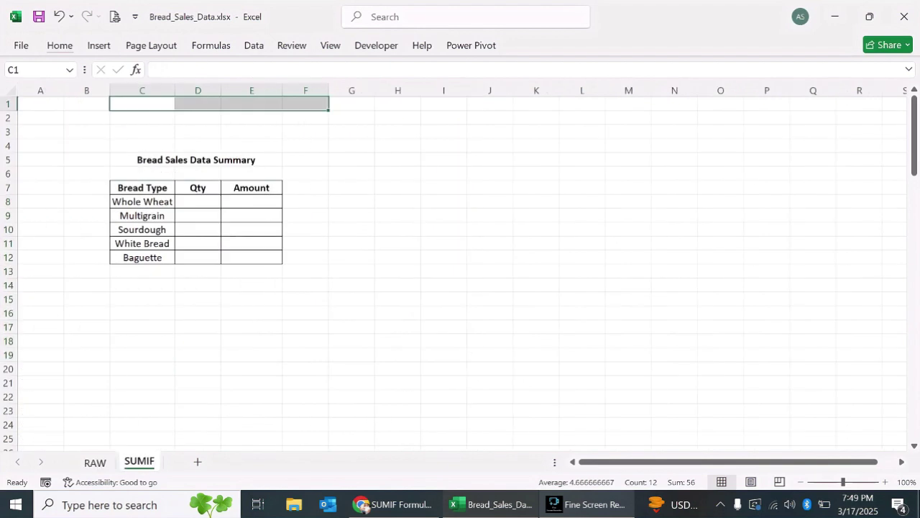
{"action": "left_click", "coordinate": [198, 271]}
{"action": "key", "text": "Left"}
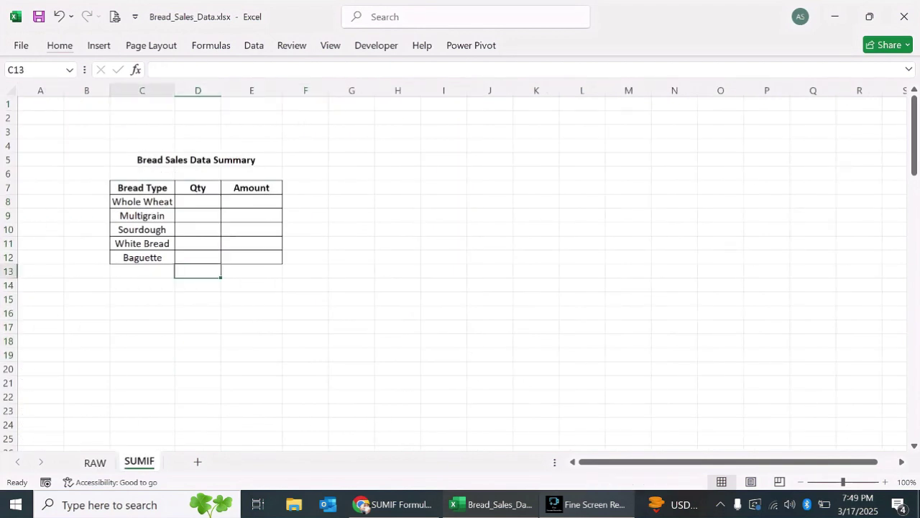
{"action": "key", "text": "Up"}
{"action": "key", "text": "Right"}
{"action": "key", "text": "ctrl+Up"}
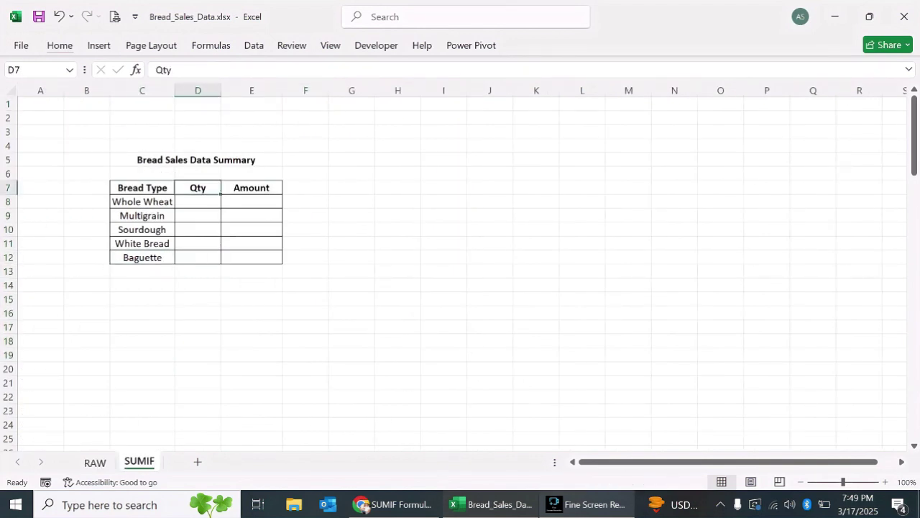
{"action": "key", "text": "Down"}
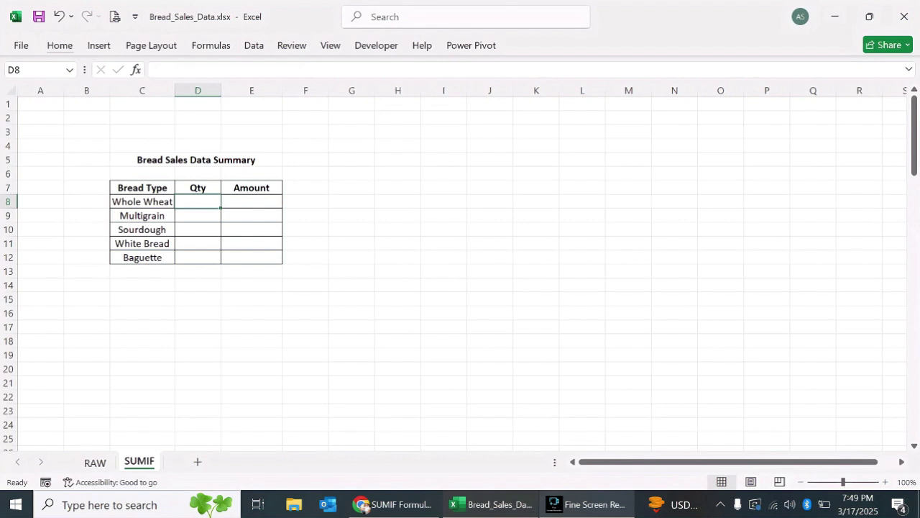
{"action": "type", "text": "="}
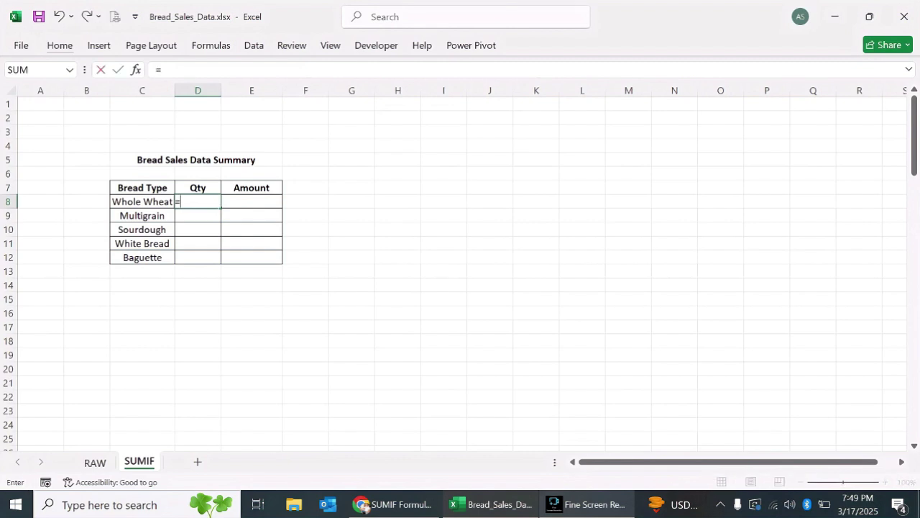
{"action": "type", "text": "sumif"}
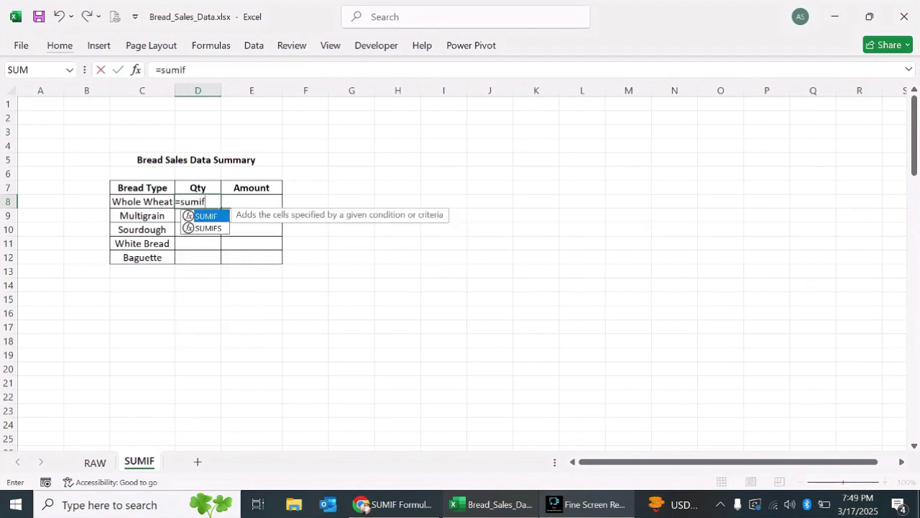
{"action": "key", "text": "Tab"}
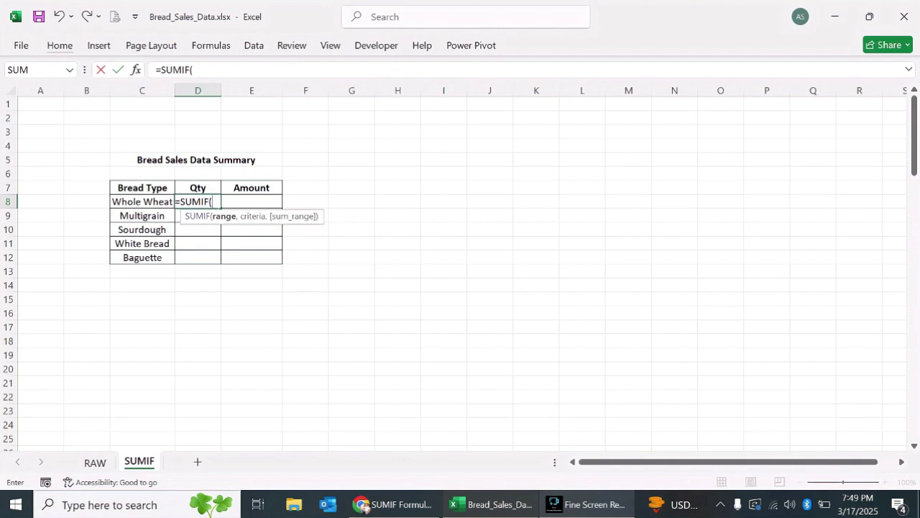
Set the formula's range to the Bread Type column on the RAW sheet as the absolute reference $C$1:$C$101.
{"action": "left_click", "coordinate": [95, 462]}
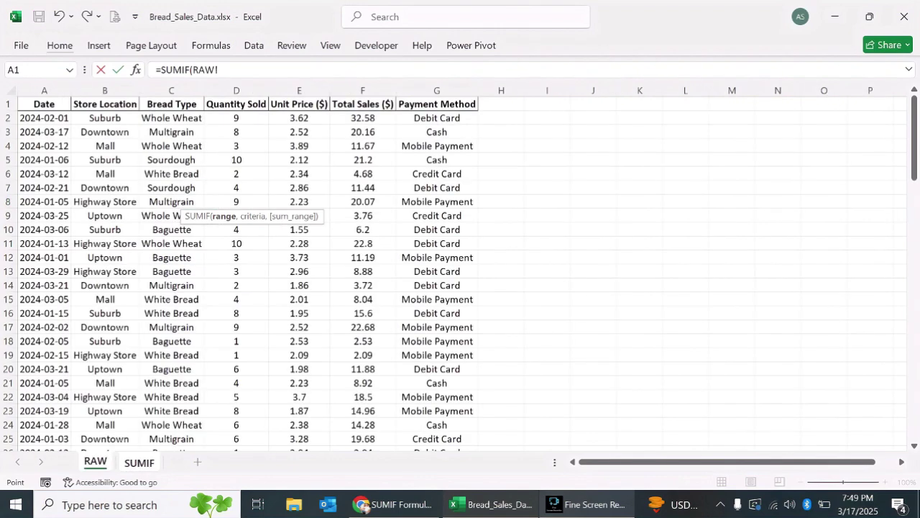
{"action": "left_click", "coordinate": [172, 104]}
{"action": "left_click_drag", "start_coordinate": [171, 104], "coordinate": [173, 344]}
{"action": "key", "text": "F4"}
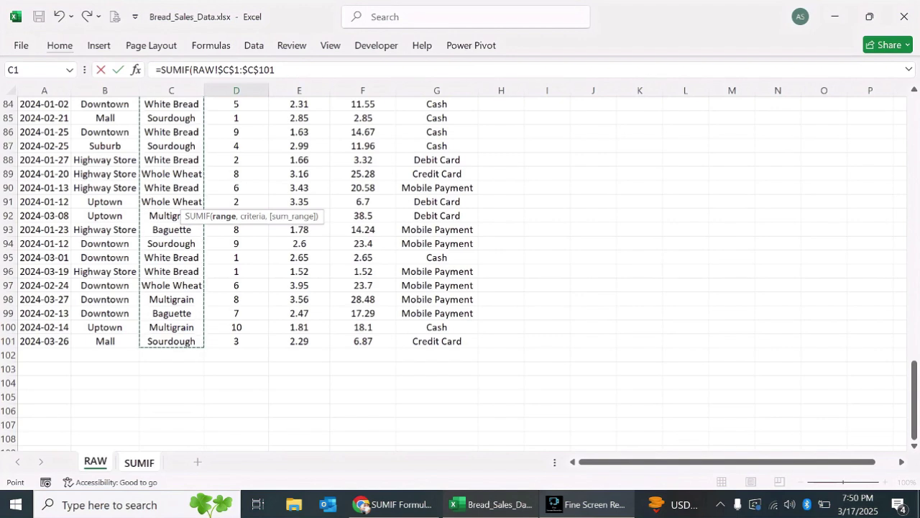
{"action": "type", "text": ","}
Use the Whole Wheat cell C8 on the SUMIF sheet as the formula's criteria.
{"action": "key", "text": "ctrl+Page_Down"}
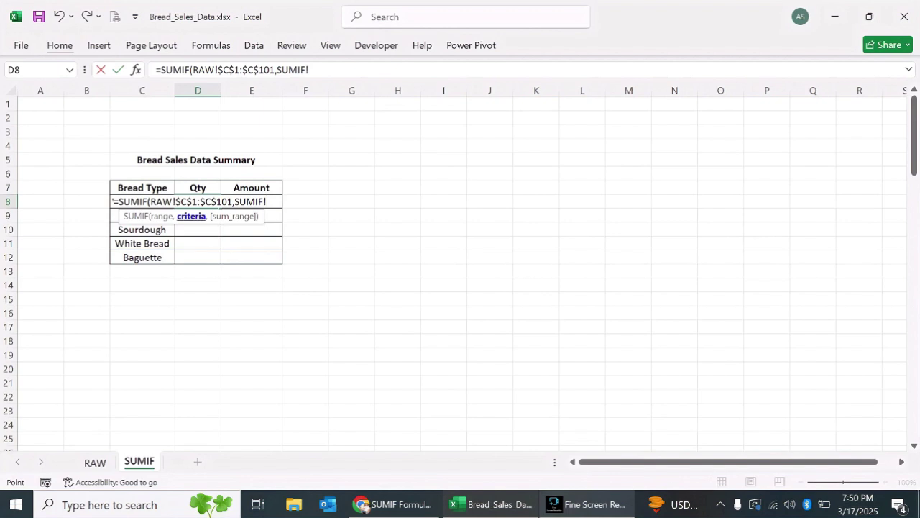
{"action": "left_click", "coordinate": [141, 230]}
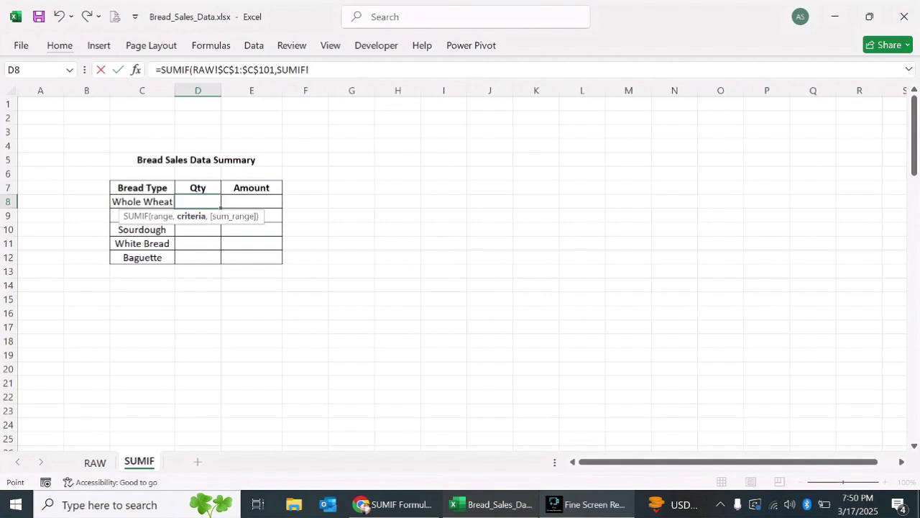
{"action": "left_click", "coordinate": [142, 201]}
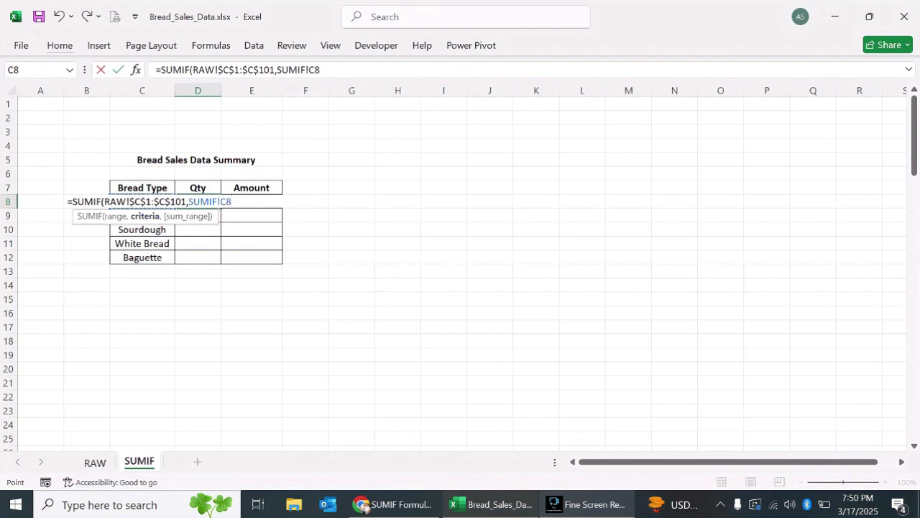
{"action": "type", "text": ","}
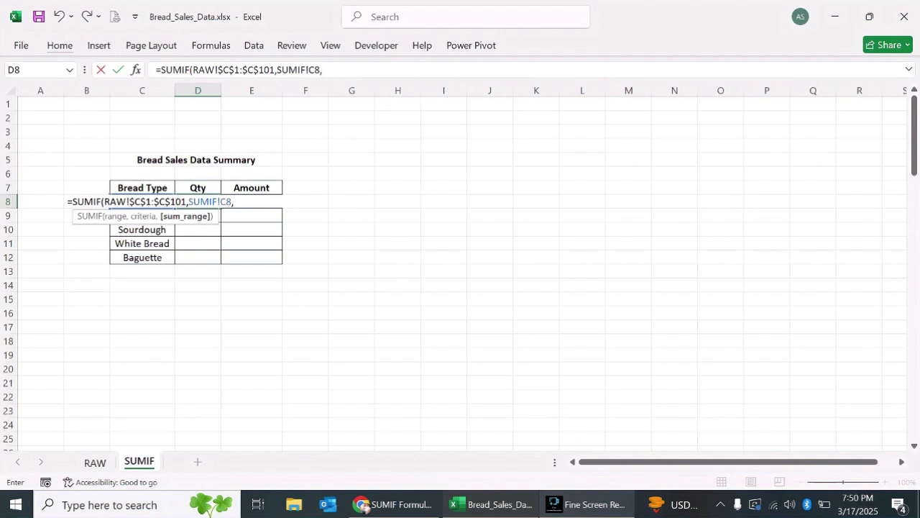
Set the sum range to the RAW sheet's Quantity Sold column as the absolute reference $D$1:$D$101 and complete the formula.
{"action": "left_click", "coordinate": [95, 462]}
{"action": "left_click", "coordinate": [237, 202]}
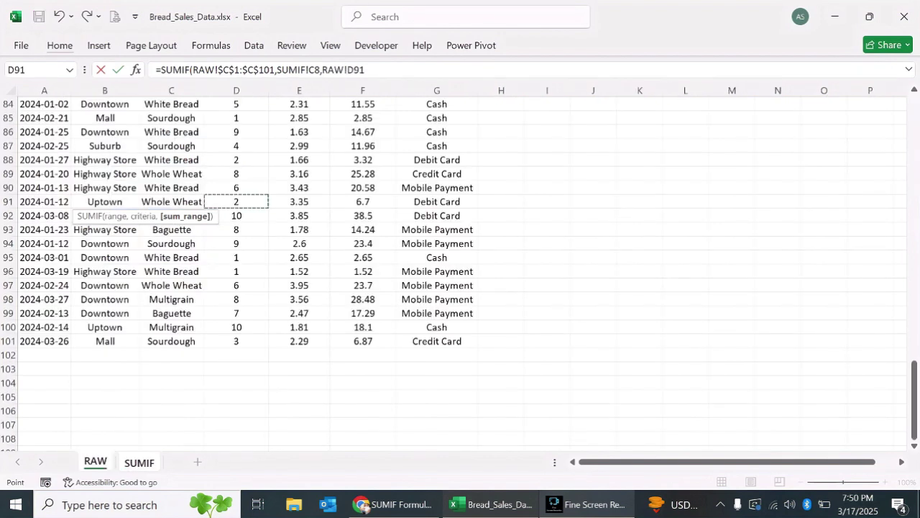
{"action": "key", "text": "ctrl+Up"}
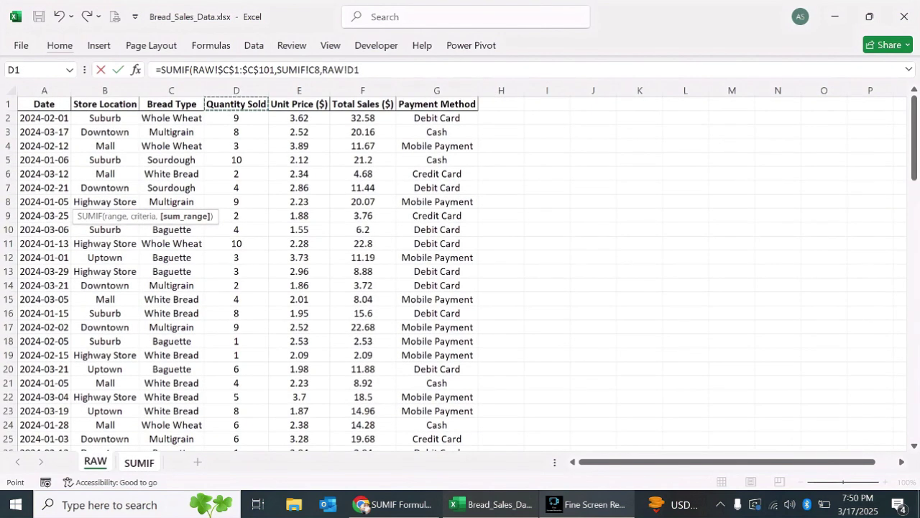
{"action": "key", "text": "Down"}
{"action": "key", "text": "Up"}
{"action": "key", "text": "ctrl+shift+Down"}
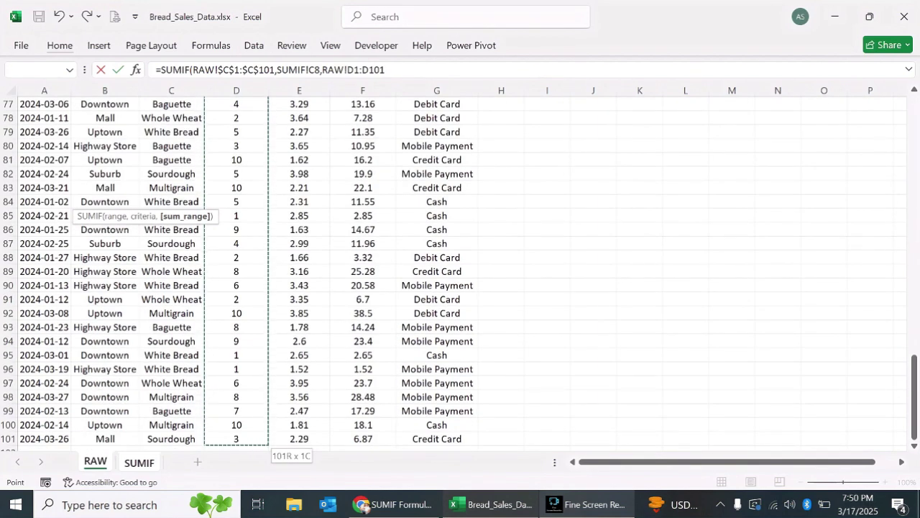
{"action": "key", "text": "F4"}
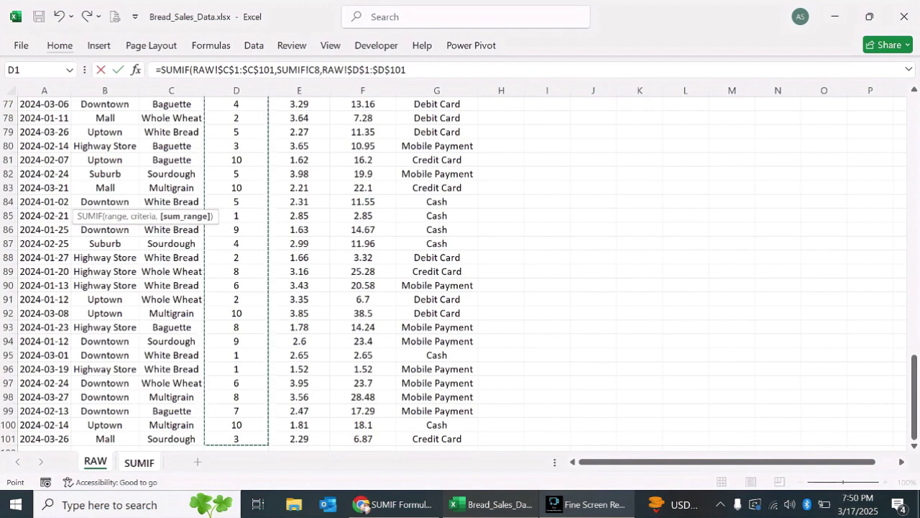
{"action": "type", "text": ")"}
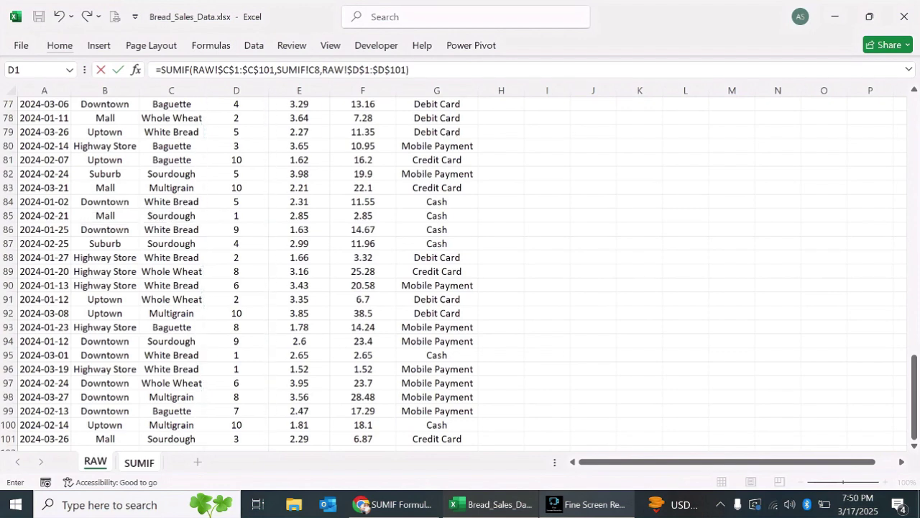
{"action": "key", "text": "Return"}
{"action": "key", "text": "Up"}
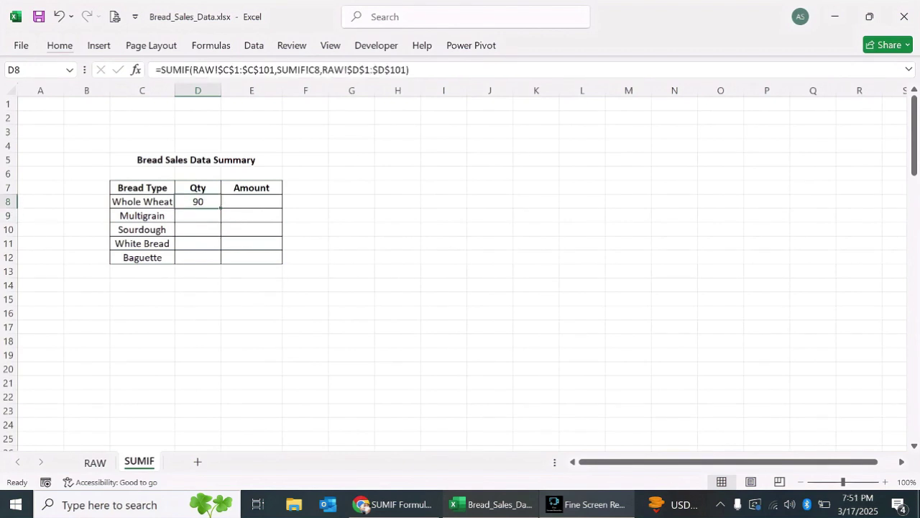
Fill the Whole Wheat Qty formula down through the Baguette row, D8:D12.
{"action": "left_click_drag", "start_coordinate": [221, 207], "coordinate": [221, 263]}
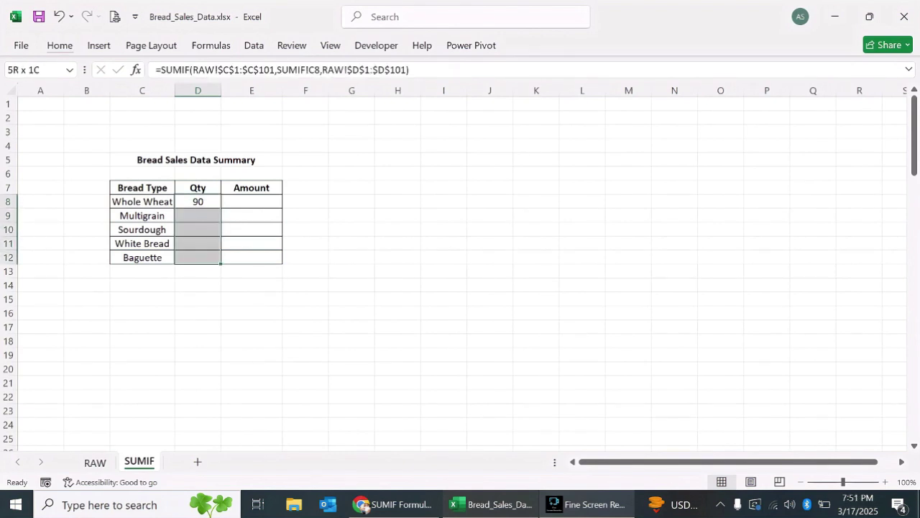
{"action": "key", "text": "ctrl+d"}
{"action": "key", "text": "Right"}
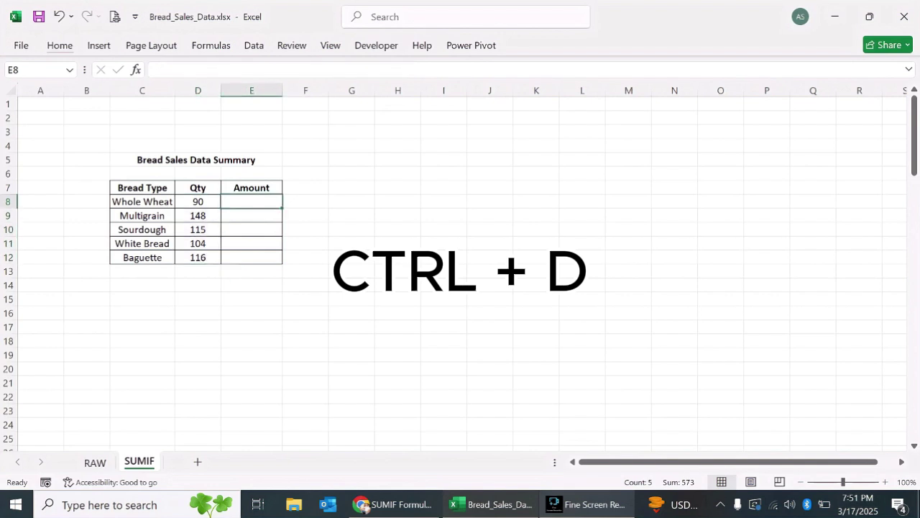
Check the copied Qty formulas, inspecting the references in the White Bread row.
{"action": "key", "text": "Left"}
{"action": "key", "text": "Right"}
{"action": "key", "text": "Left"}
{"action": "key", "text": "Right"}
{"action": "key", "text": "Left"}
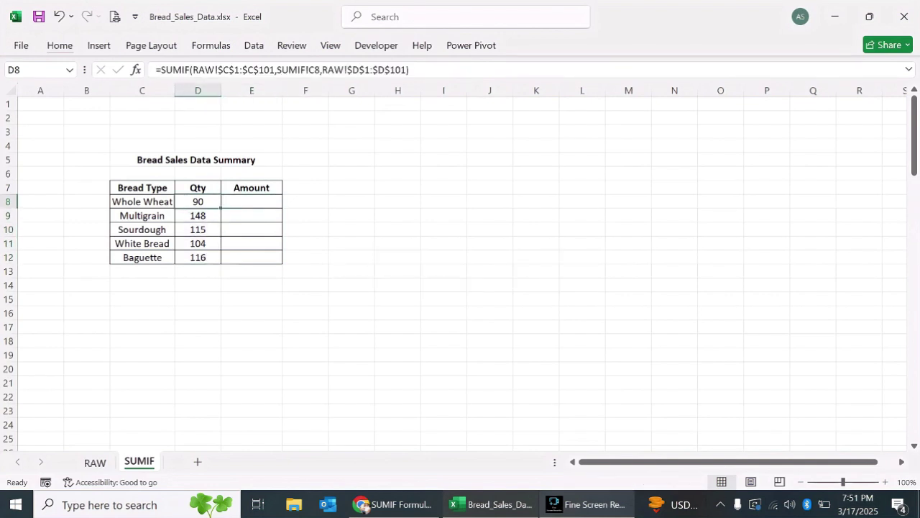
{"action": "key", "text": "ctrl+Down"}
{"action": "key", "text": "Up"}
{"action": "key", "text": "F2"}
{"action": "key", "text": "Tab"}
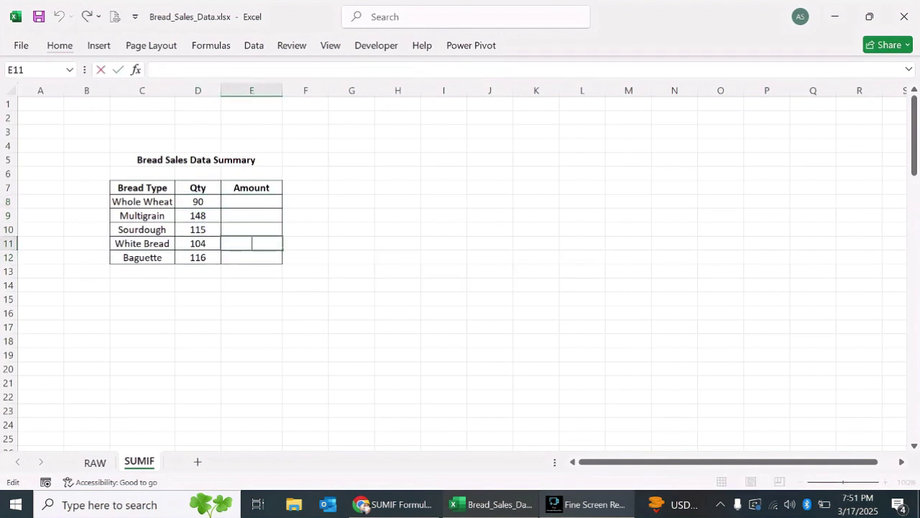
Change the Amount column header in E7 to "Amount $".
{"action": "key", "text": "ctrl+Up"}
{"action": "key", "text": "Down"}
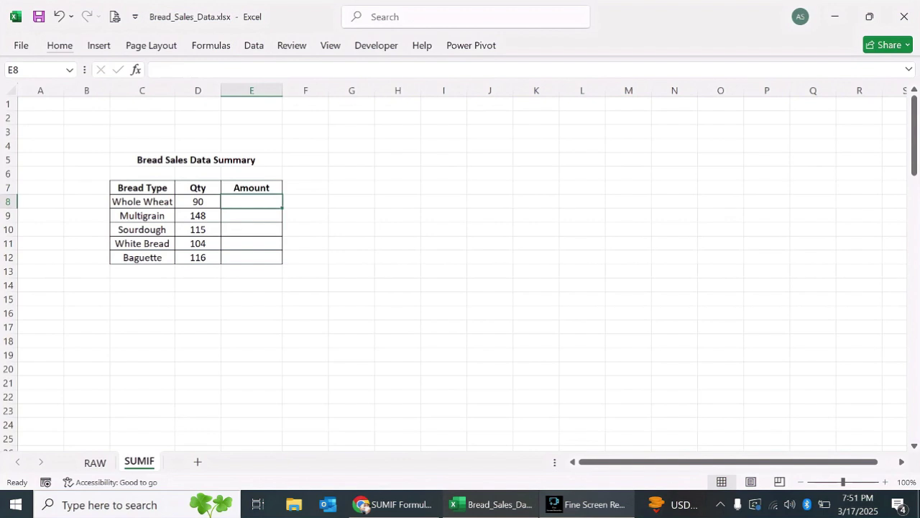
{"action": "key", "text": "Up"}
{"action": "key", "text": "F2"}
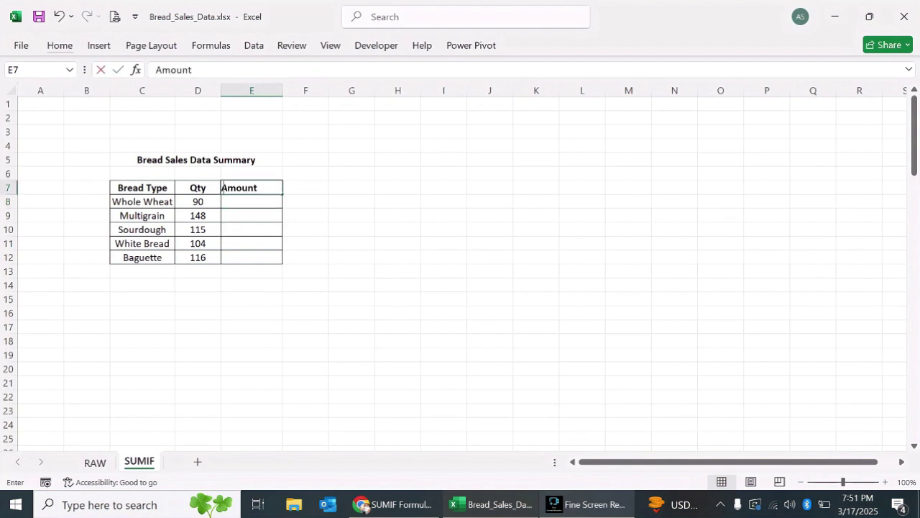
{"action": "key", "text": "Escape"}
{"action": "key", "text": "F2"}
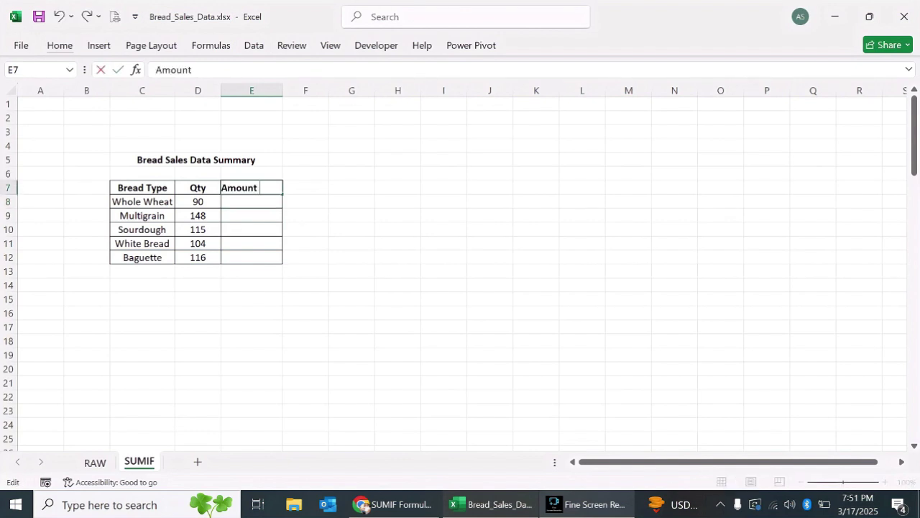
{"action": "type", "text": "$"}
{"action": "key", "text": "Return"}
Start a SUMIF formula in the Whole Wheat Amount cell E8 with the RAW sheet's Bread Type column $C$1:$C$101 as the absolute range.
{"action": "type", "text": "="}
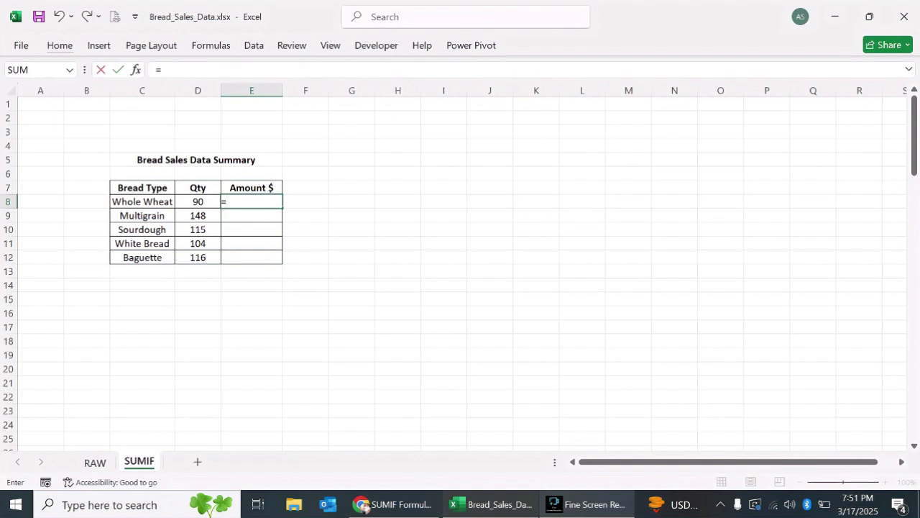
{"action": "type", "text": "sumif"}
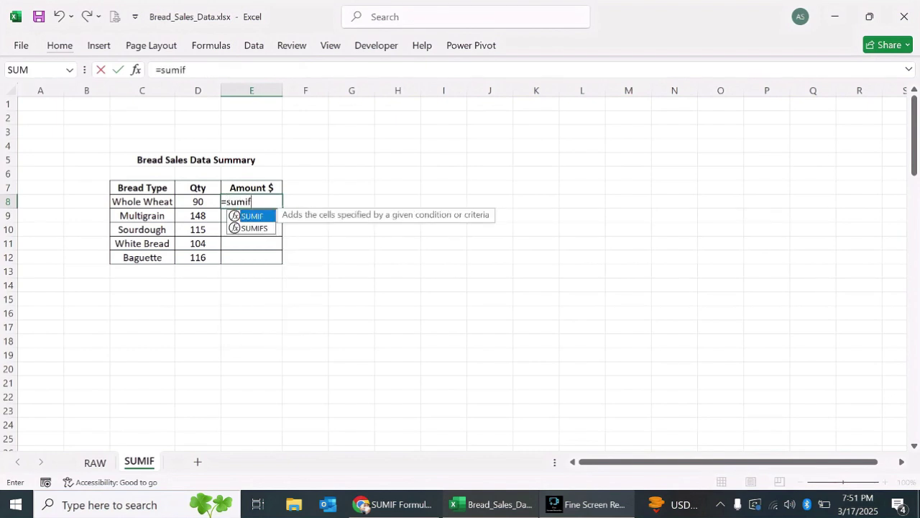
{"action": "key", "text": "Tab"}
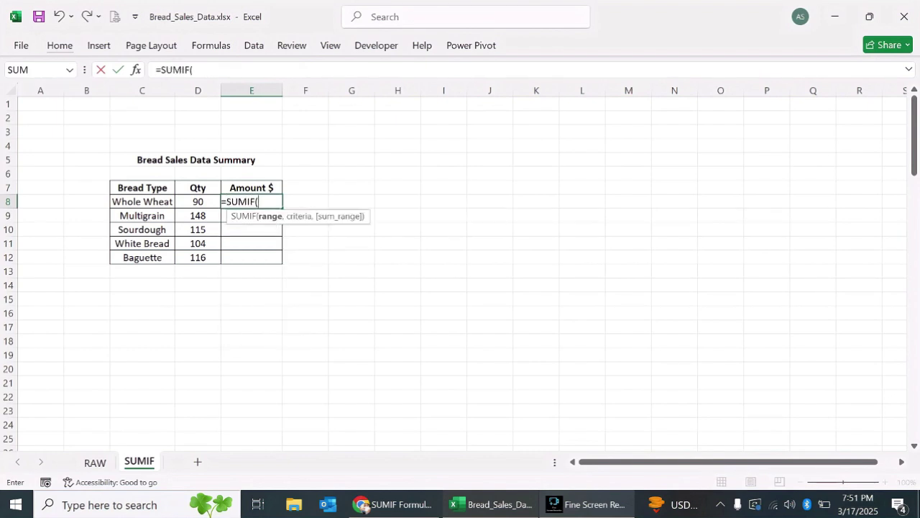
{"action": "key", "text": "ctrl+Page_Up"}
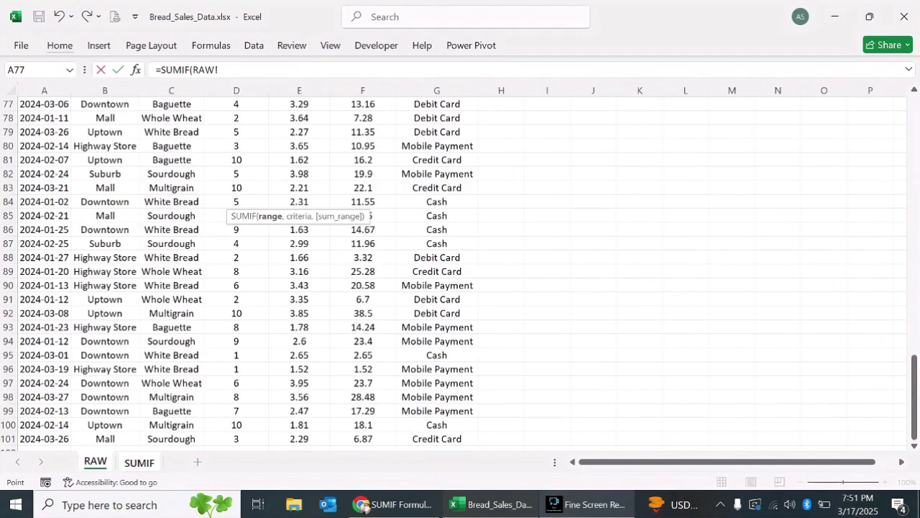
{"action": "scroll", "coordinate": [237, 273], "scroll_direction": "up", "scroll_amount": 20}
{"action": "scroll", "coordinate": [237, 273], "scroll_direction": "up", "scroll_amount": 3}
{"action": "left_click_drag", "start_coordinate": [171, 100], "coordinate": [202, 447]}
{"action": "key", "text": "F4"}
{"action": "type", "text": ","}
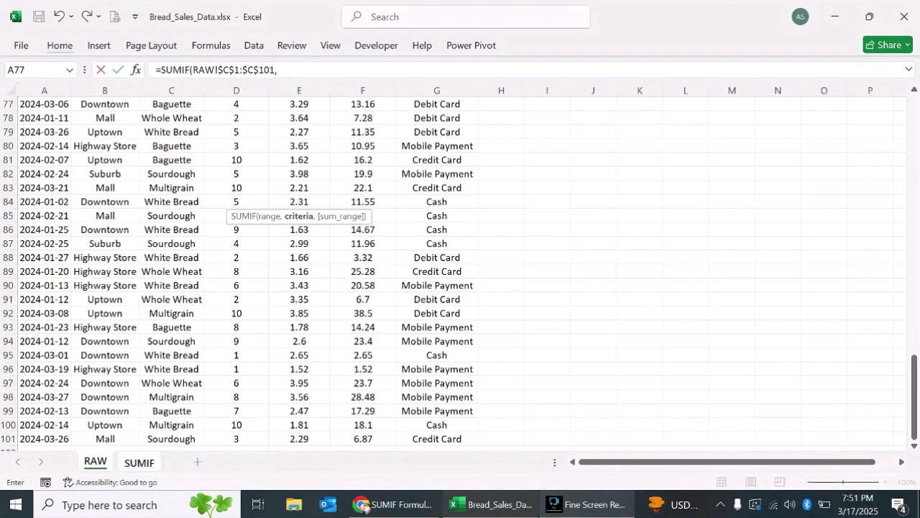
Set the SUMIF criteria to the Whole Wheat label in C8 of the SUMIF sheet.
{"action": "key", "text": "ctrl+Page_Down"}
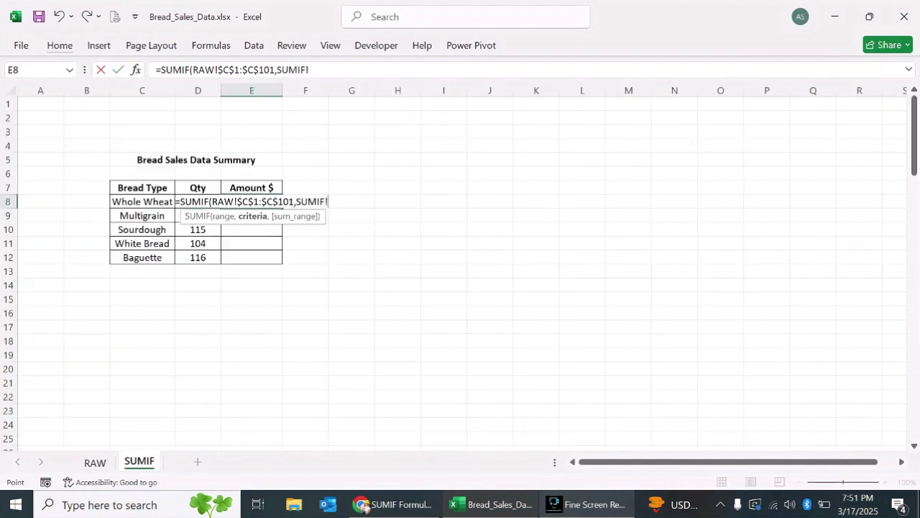
{"action": "left_click", "coordinate": [142, 202]}
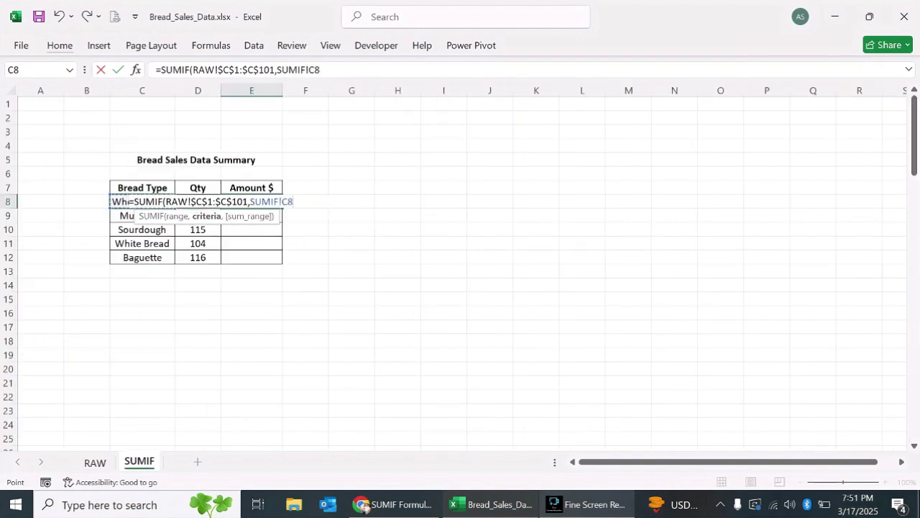
{"action": "type", "text": ","}
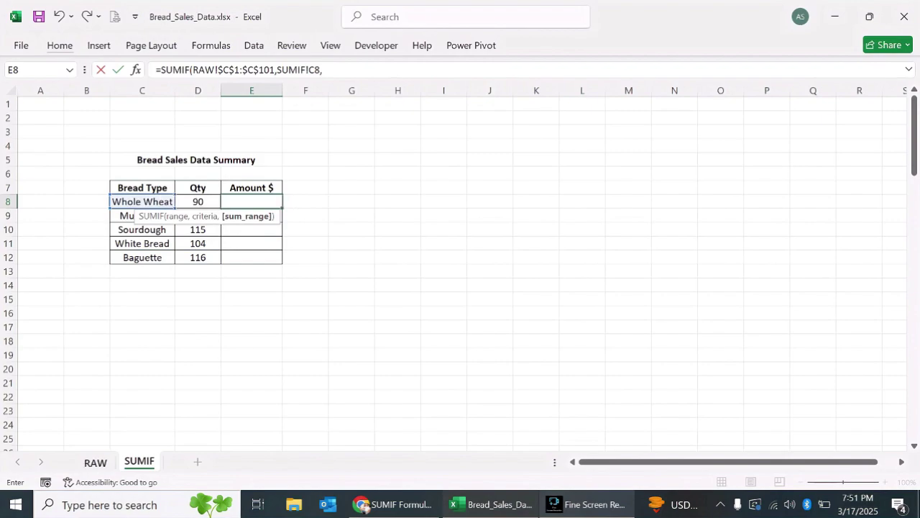
Set the sum range to the RAW sheet's entire Total Sales ($) column as the absolute reference $F:$F and complete the formula.
{"action": "key", "text": "ctrl+Page_Up"}
{"action": "scroll", "coordinate": [461, 288], "scroll_direction": "up", "scroll_amount": 20}
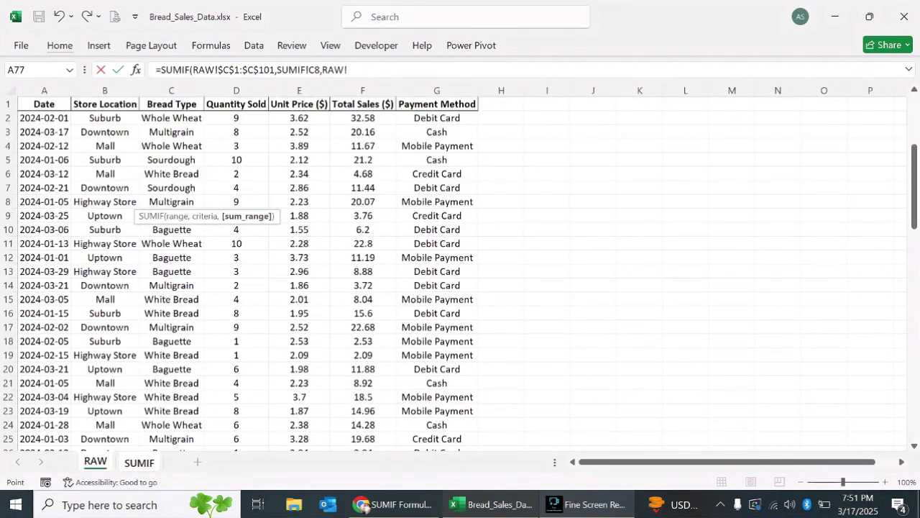
{"action": "left_click", "coordinate": [363, 104]}
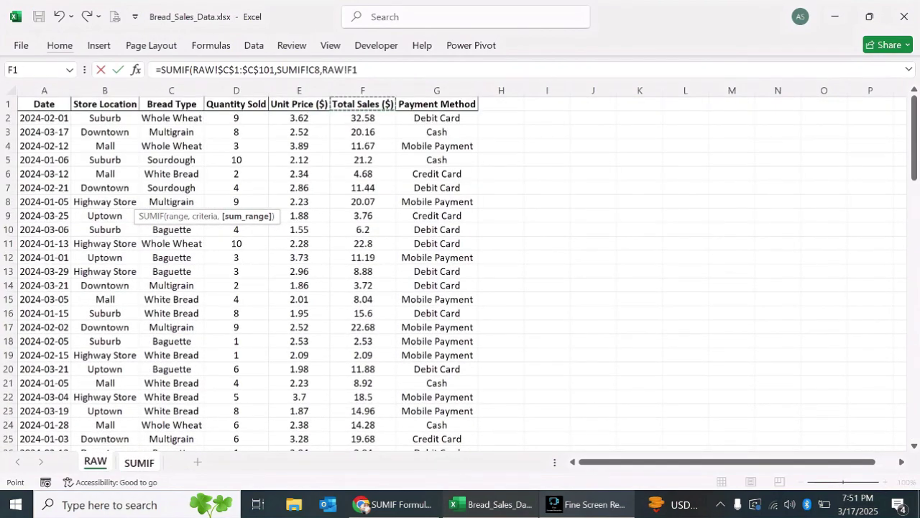
{"action": "key", "text": "ctrl+shift+Down"}
{"action": "key", "text": "ctrl+space"}
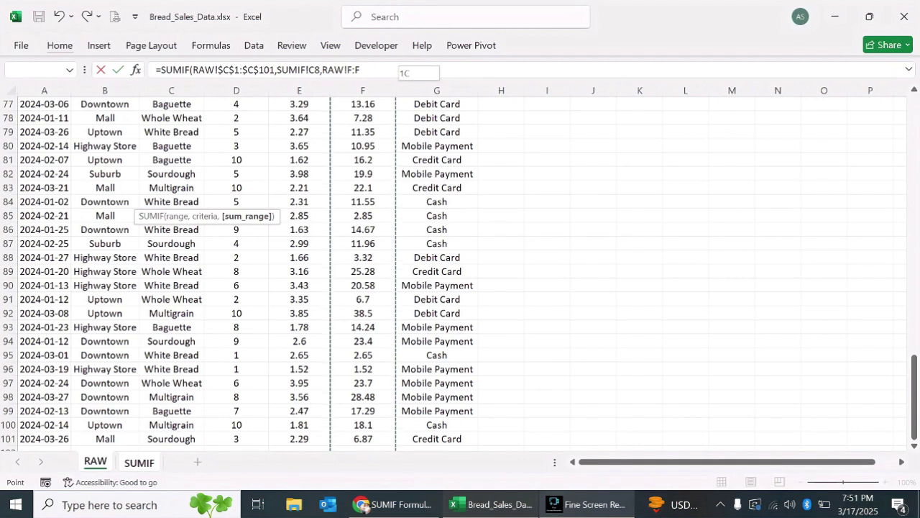
{"action": "key", "text": "F4"}
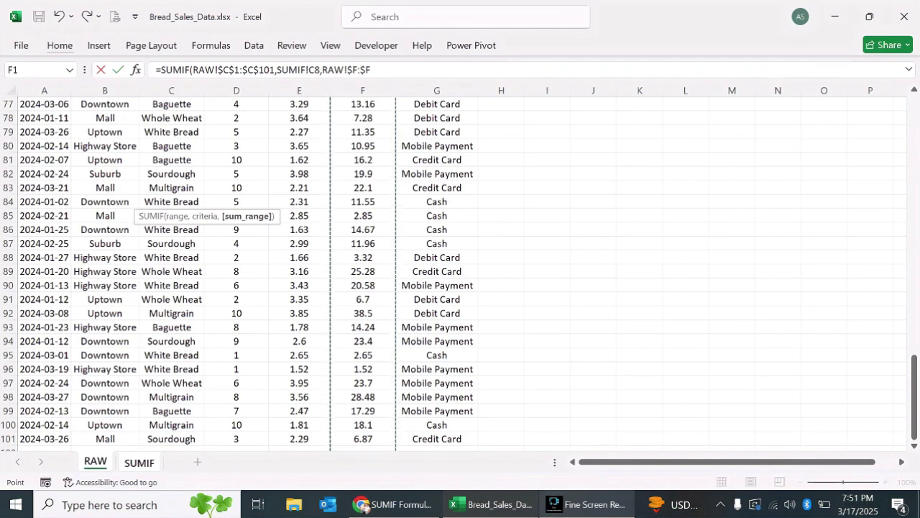
{"action": "type", "text": ")"}
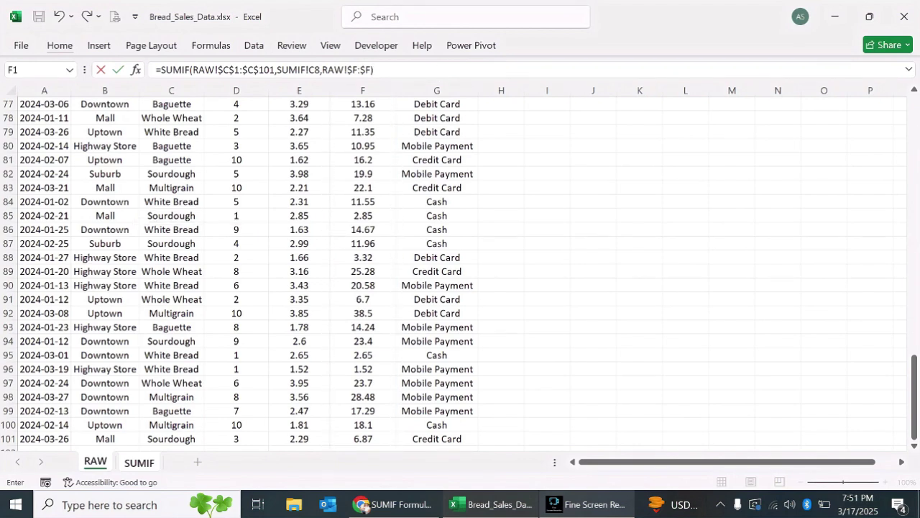
{"action": "scroll", "coordinate": [460, 273], "scroll_direction": "up", "scroll_amount": 20}
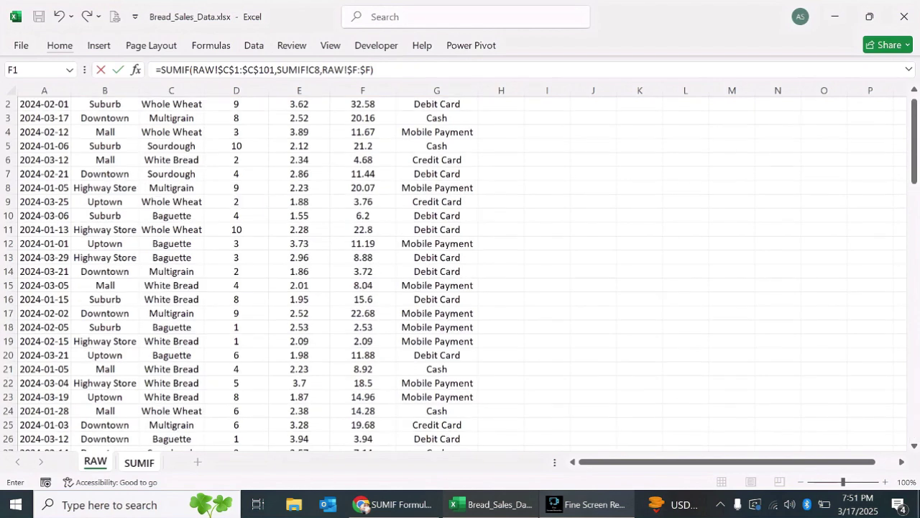
{"action": "key", "text": "ctrl+Return"}
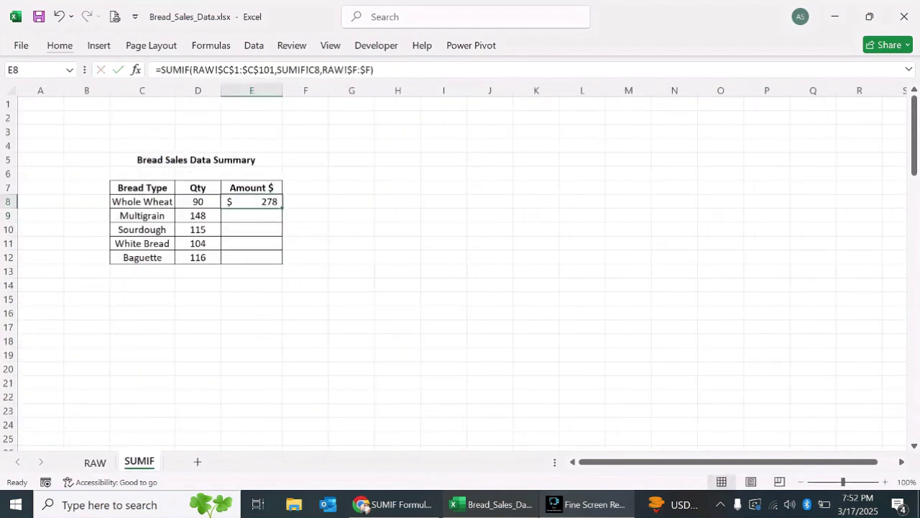
Fill the Whole Wheat Amount formula down through the Baguette row, E8:E12.
{"action": "left_click", "coordinate": [252, 258], "text": "ctrl"}
{"action": "double_click", "coordinate": [252, 258]}
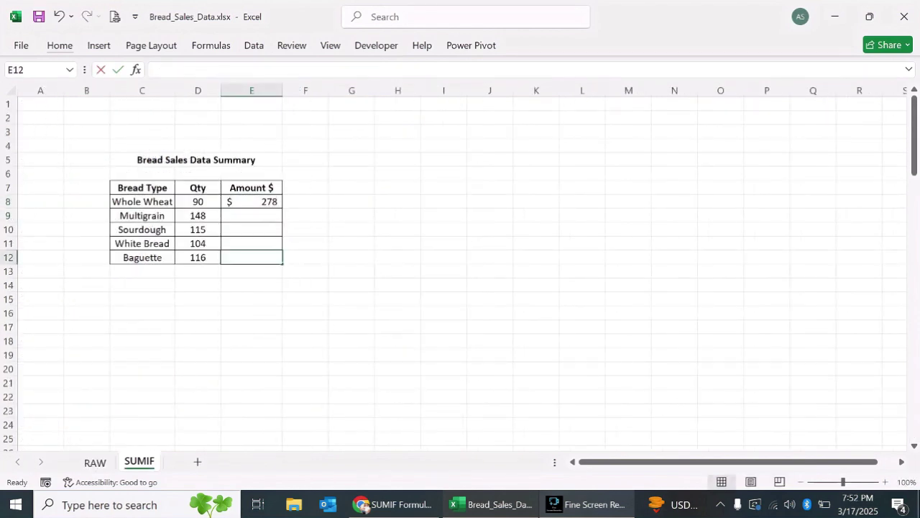
{"action": "key", "text": "Escape"}
{"action": "key", "text": "ctrl+shift+Up"}
{"action": "key", "text": "ctrl+d"}
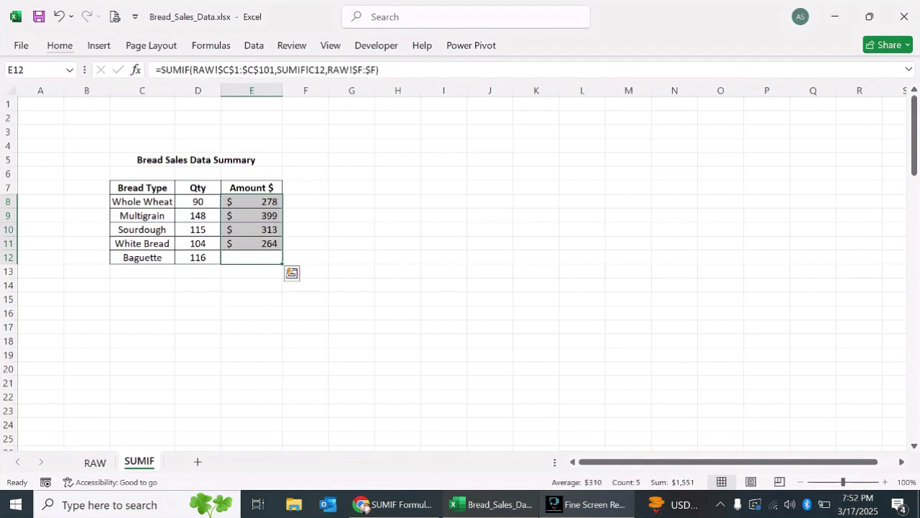
{"action": "left_click", "coordinate": [252, 201]}
{"action": "left_click", "coordinate": [141, 216]}
{"action": "left_click", "coordinate": [142, 243]}
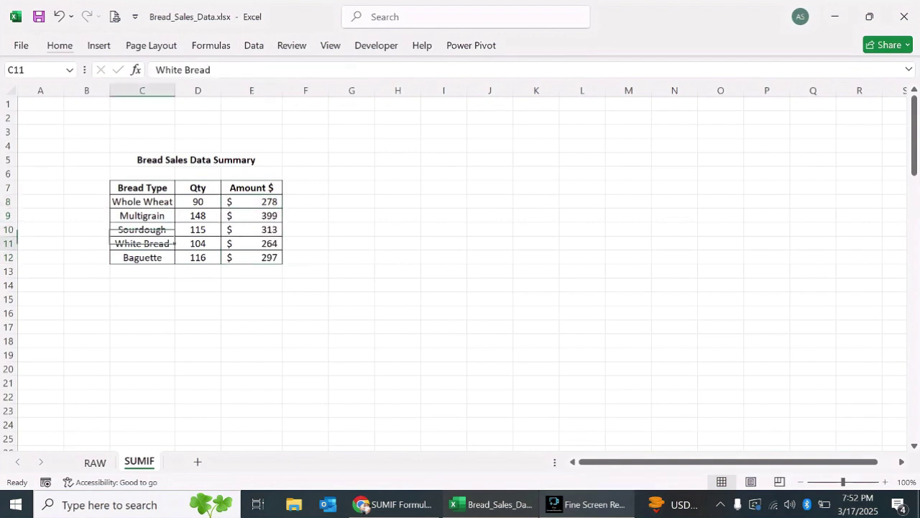
{"action": "left_click", "coordinate": [142, 257]}
{"action": "left_click", "coordinate": [142, 188]}
{"action": "left_click", "coordinate": [141, 229]}
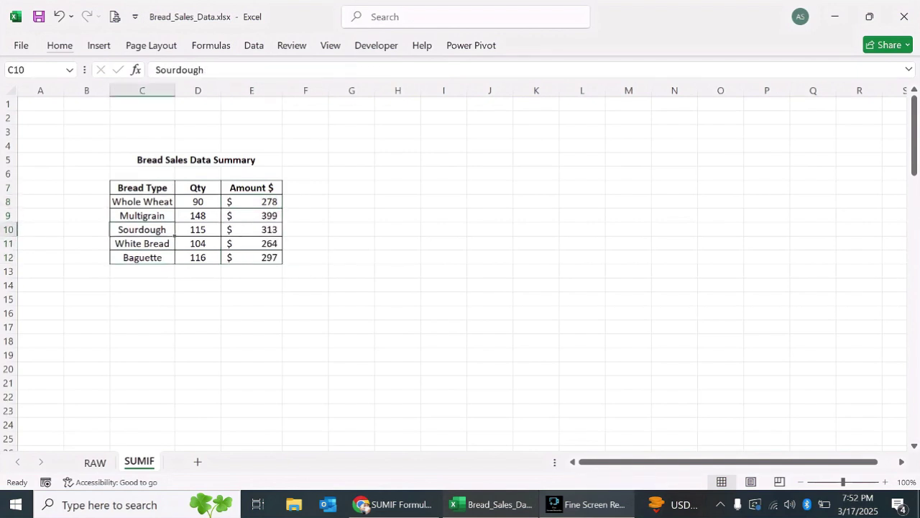
Insert a 2-D clustered column chart from the Bread Type and Amount $ columns, C7:C12 and E7:E12.
{"action": "left_click_drag", "start_coordinate": [142, 188], "coordinate": [142, 258]}
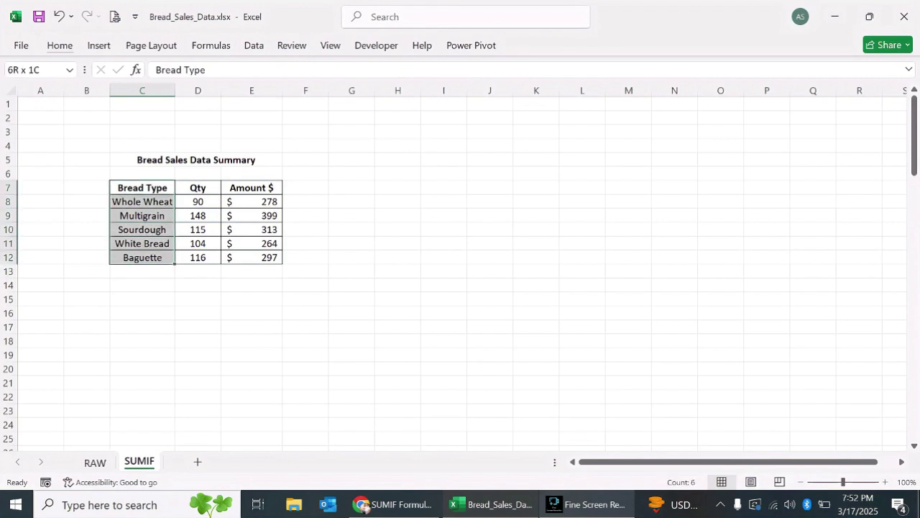
{"action": "left_click_drag", "start_coordinate": [252, 188], "coordinate": [251, 257]}
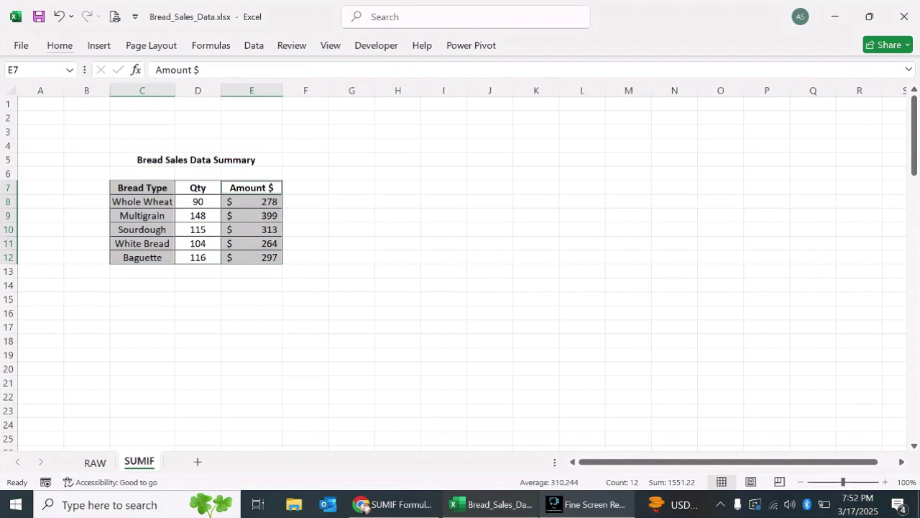
{"action": "key", "text": "alt+n"}
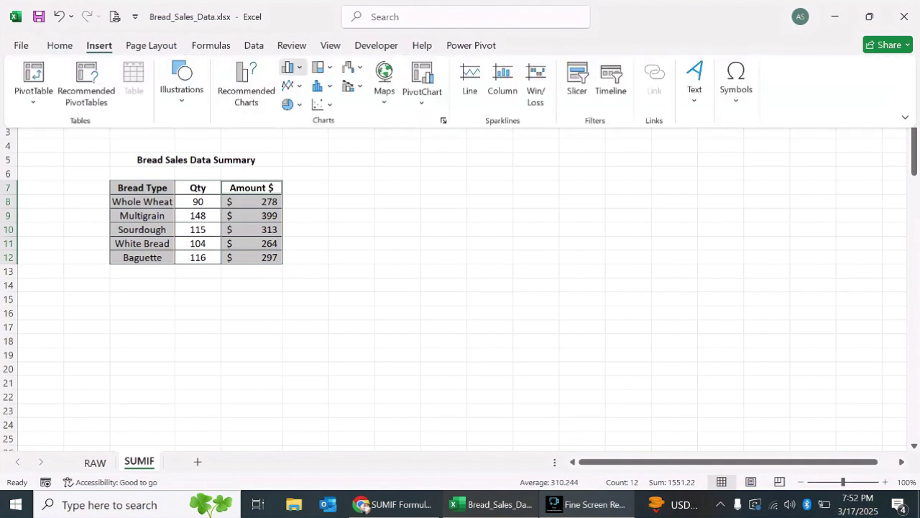
{"action": "key", "text": "c"}
{"action": "key", "text": "1"}
{"action": "key", "text": "Down"}
{"action": "key", "text": "Right"}
{"action": "key", "text": "Right"}
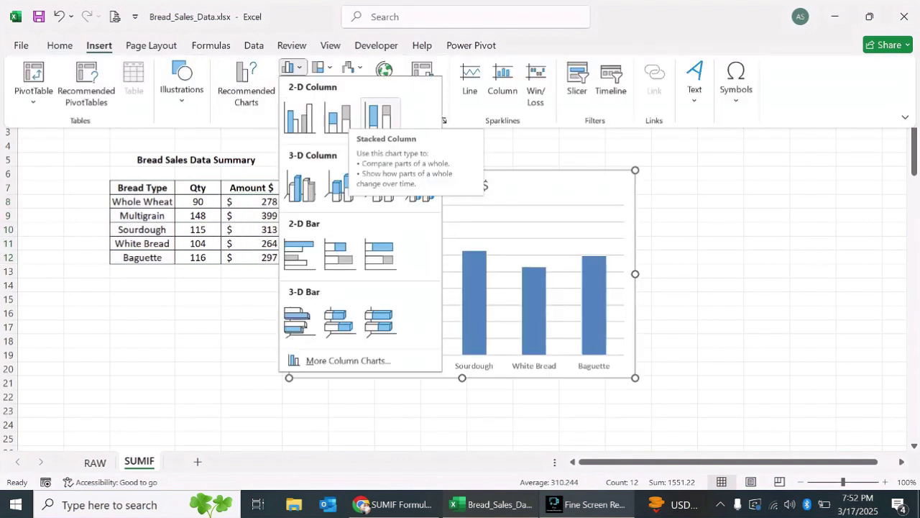
{"action": "key", "text": "Left"}
{"action": "key", "text": "Left"}
{"action": "key", "text": "Return"}
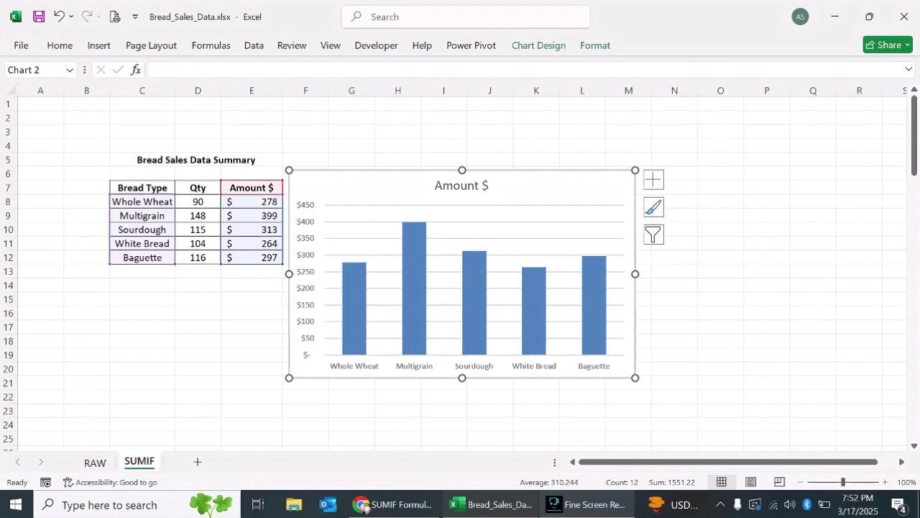
Nudge the Amount $ chart straight up until its upper edge sits in row 1.
{"action": "key", "text": "Up"}
{"action": "key", "text": "Up"}
{"action": "key", "text": "Up"}
{"action": "key", "text": "Up"}
{"action": "key", "text": "Up"}
{"action": "key", "text": "Up"}
{"action": "key", "text": "Up"}
{"action": "key", "text": "Up"}
{"action": "key", "text": "Up"}
{"action": "key", "text": "Up"}
{"action": "key", "text": "Up"}
{"action": "key", "text": "Up"}
{"action": "key", "text": "Up"}
{"action": "key", "text": "Up"}
{"action": "key", "text": "Up"}
{"action": "key", "text": "Up"}
{"action": "key", "text": "Up"}
{"action": "key", "text": "Up"}
{"action": "key", "text": "Up"}
{"action": "key", "text": "Up"}
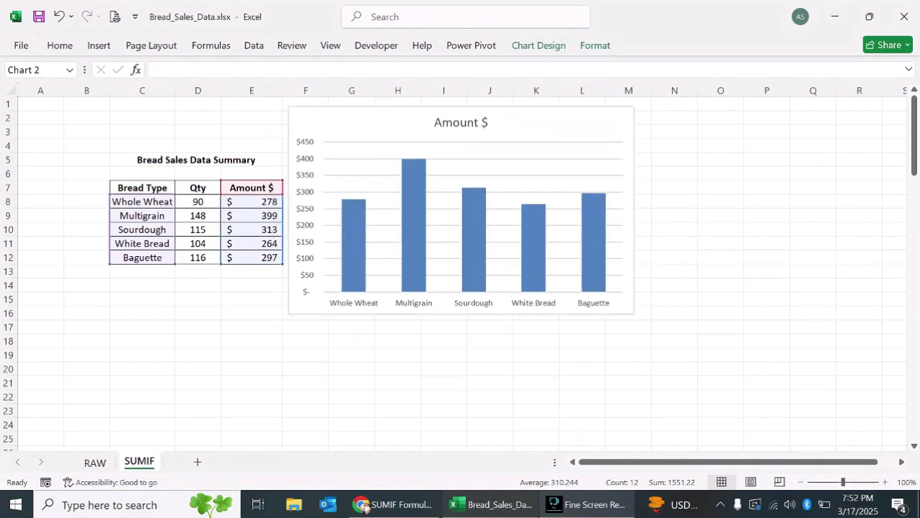
Add data labels to the columns of the Amount $ chart.
{"action": "left_click", "coordinate": [653, 117]}
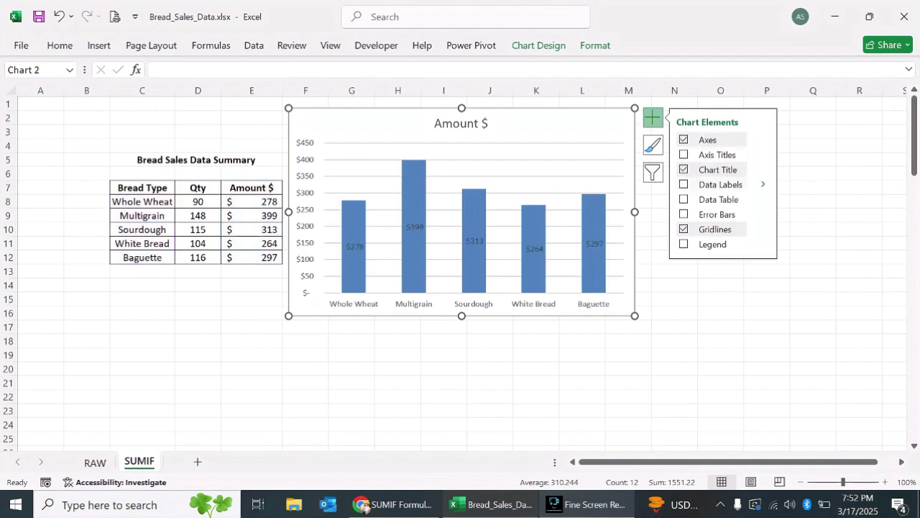
{"action": "left_click", "coordinate": [712, 184]}
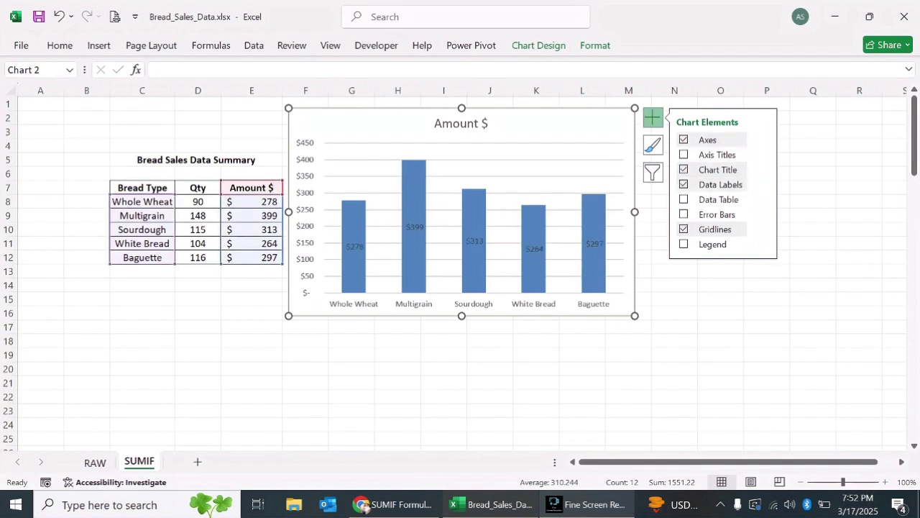
{"action": "key", "text": "Escape"}
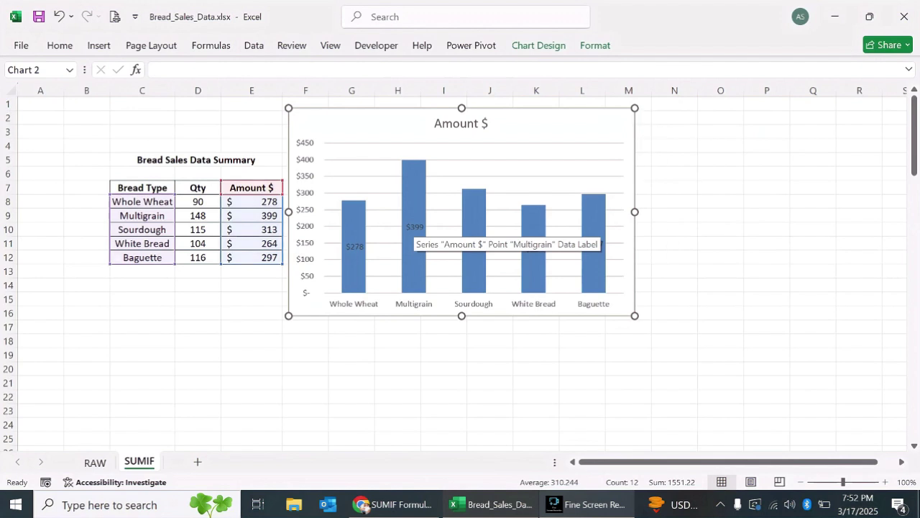
{"action": "key", "text": "Escape"}
Apply chart Style 5 to the Amount $ chart and deselect it.
{"action": "left_click", "coordinate": [413, 230]}
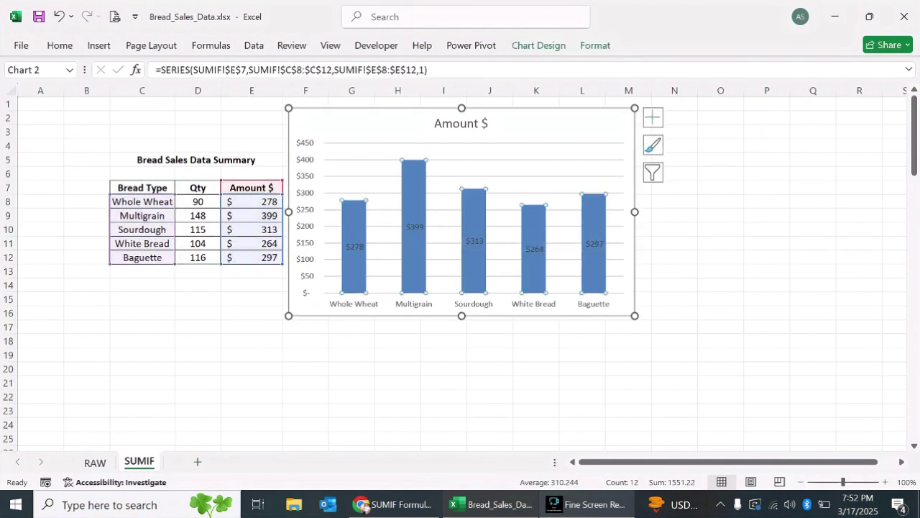
{"action": "key", "text": "Escape"}
{"action": "left_click", "coordinate": [539, 46]}
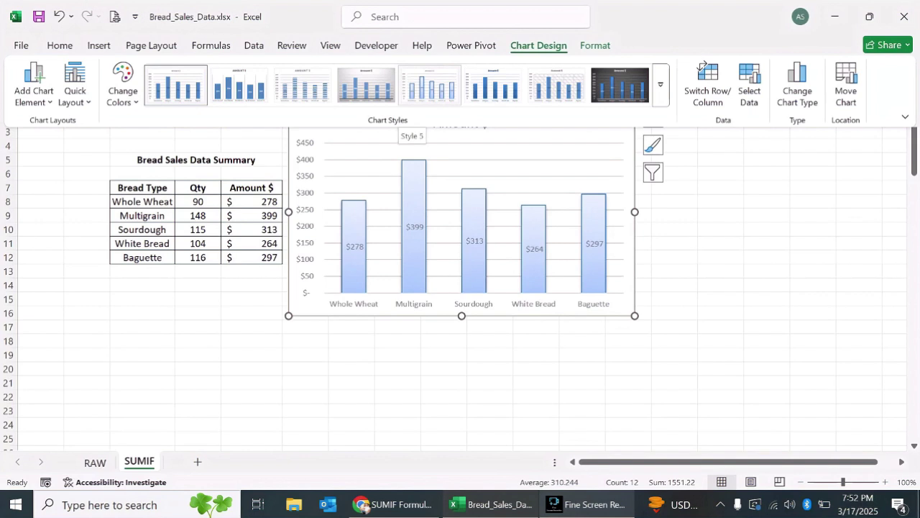
{"action": "left_click", "coordinate": [430, 85]}
{"action": "key", "text": "Escape"}
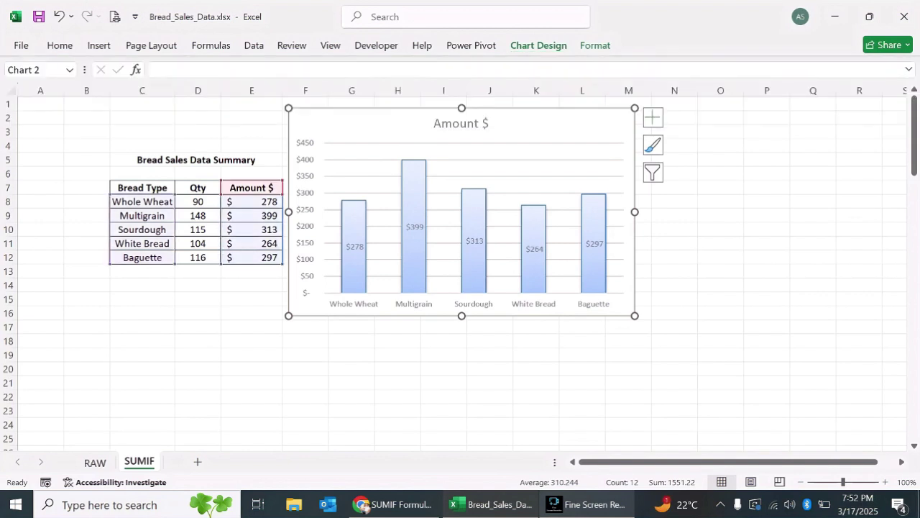
{"action": "key", "text": "Escape"}
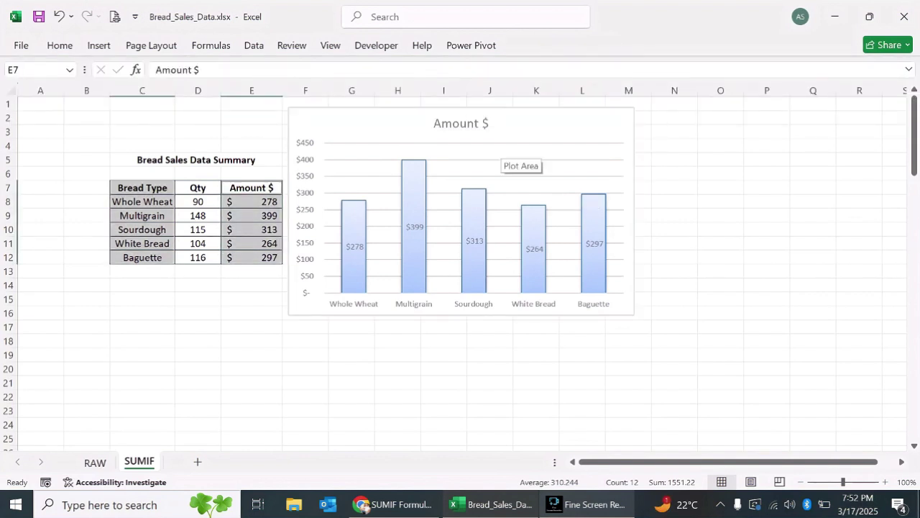
Review the Multigrain Qty and Baguette Amount formulas and the value of the chart's Multigrain column.
{"action": "left_click", "coordinate": [198, 216]}
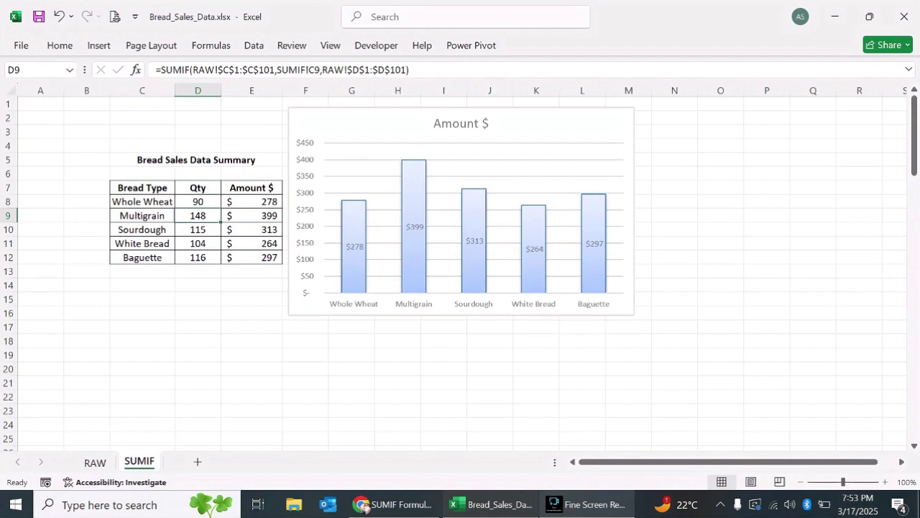
{"action": "left_click", "coordinate": [142, 230]}
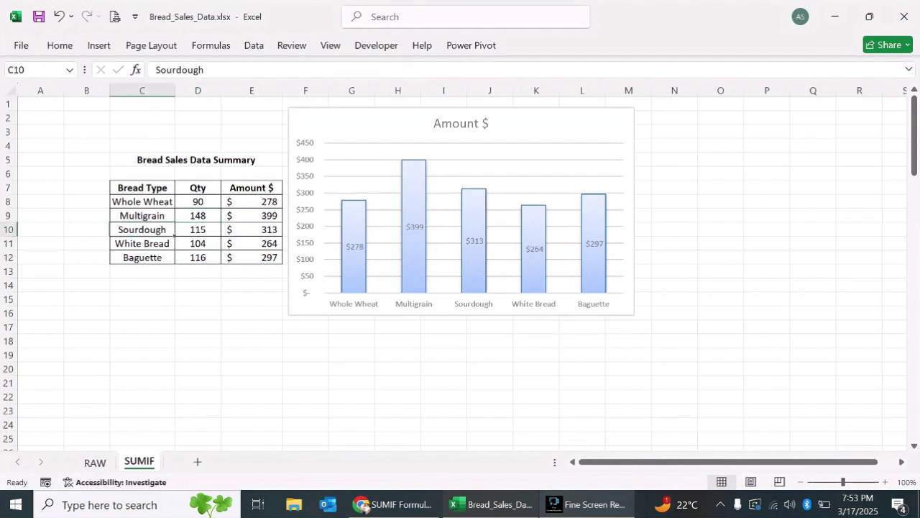
{"action": "key", "text": "Right"}
{"action": "key", "text": "Right"}
{"action": "key", "text": "Down"}
{"action": "key", "text": "Down"}
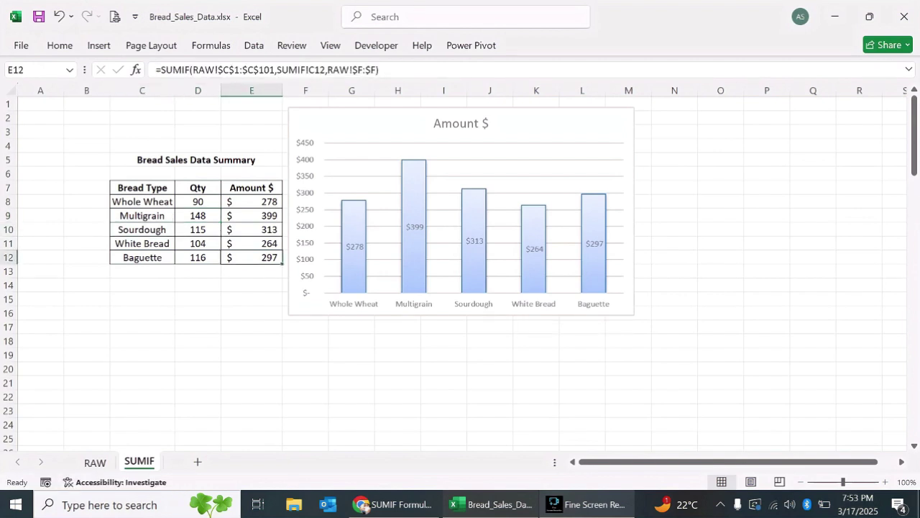
{"action": "mouse_move", "coordinate": [411, 217]}
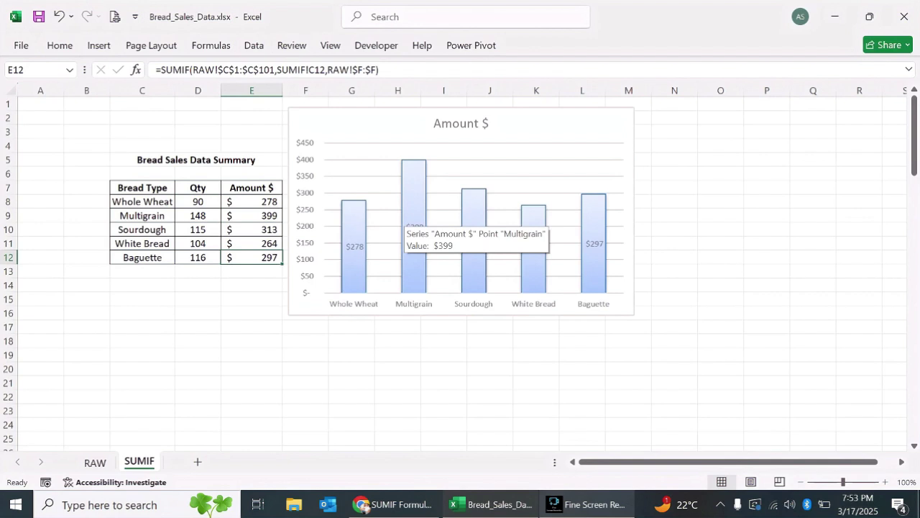